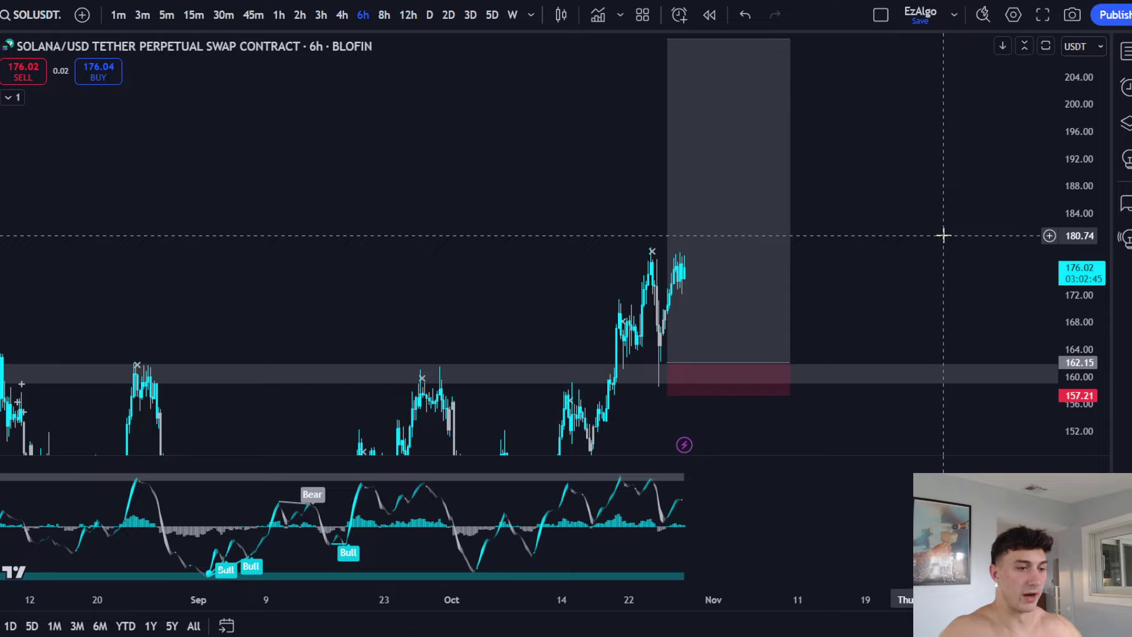
# Step: Switch the SOLUSDT chart to the 12-hour timeframe and frame the long position beside the recent price action
pyautogui.moveTo(1107, 290)
pyautogui.mouseDown()
pyautogui.moveTo(1107, 306)
pyautogui.moveTo(1107, 277)
pyautogui.moveTo(1107, 289)
pyautogui.mouseUp()
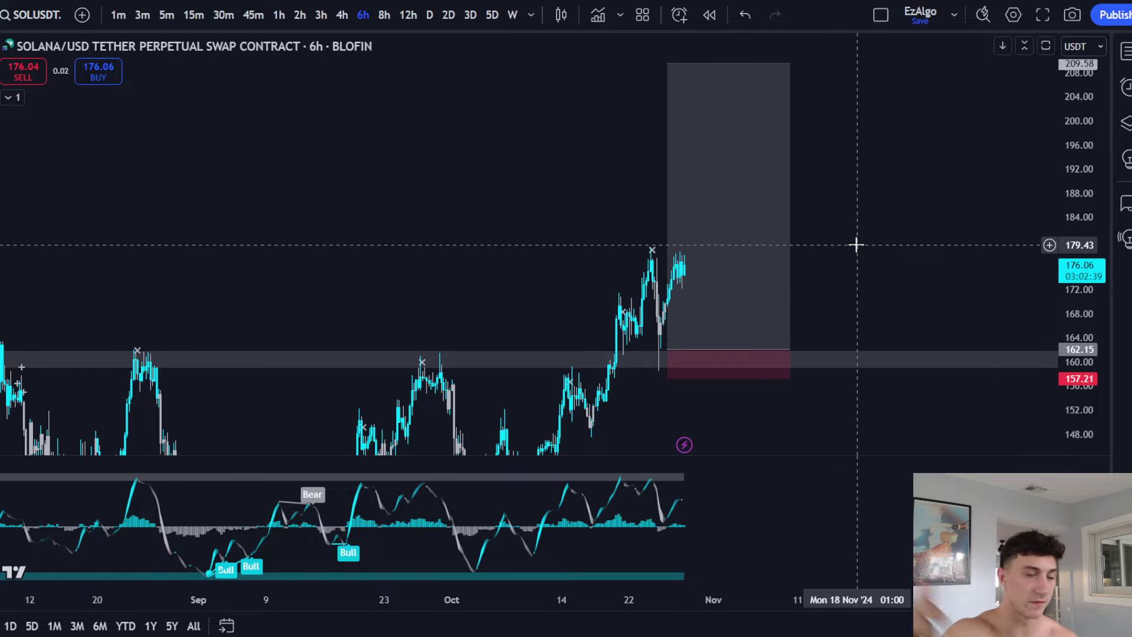
pyautogui.moveTo(1088, 241); pyautogui.dragTo(1088, 259)
pyautogui.moveTo(406, 260); pyautogui.dragTo(446, 209)
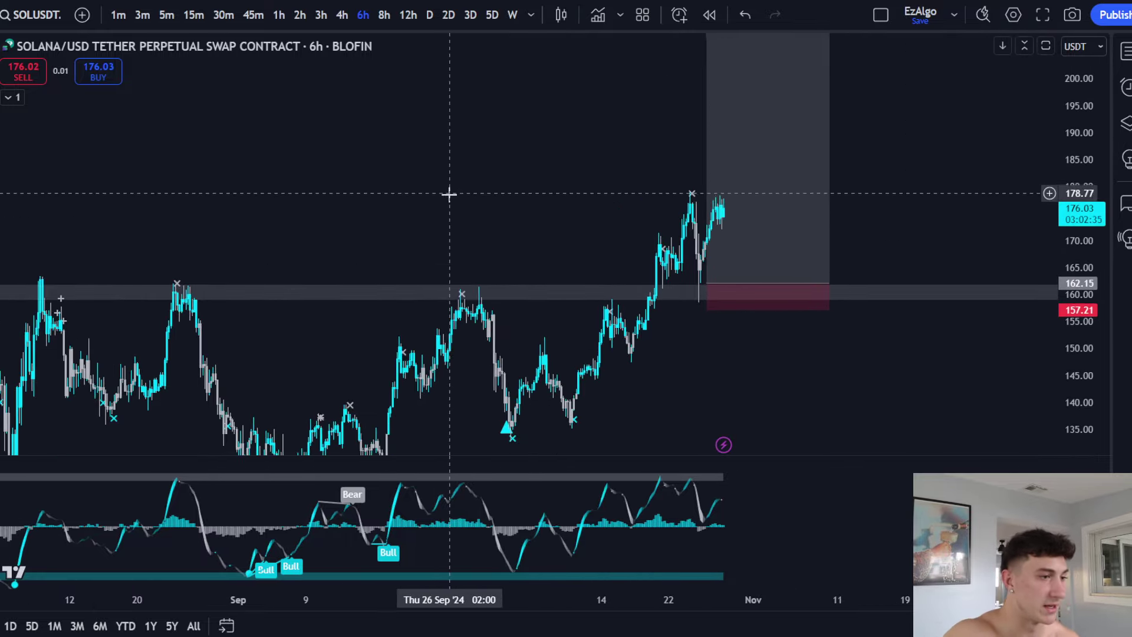
pyautogui.scroll(-3, 450, 195)
pyautogui.click(420, 20)
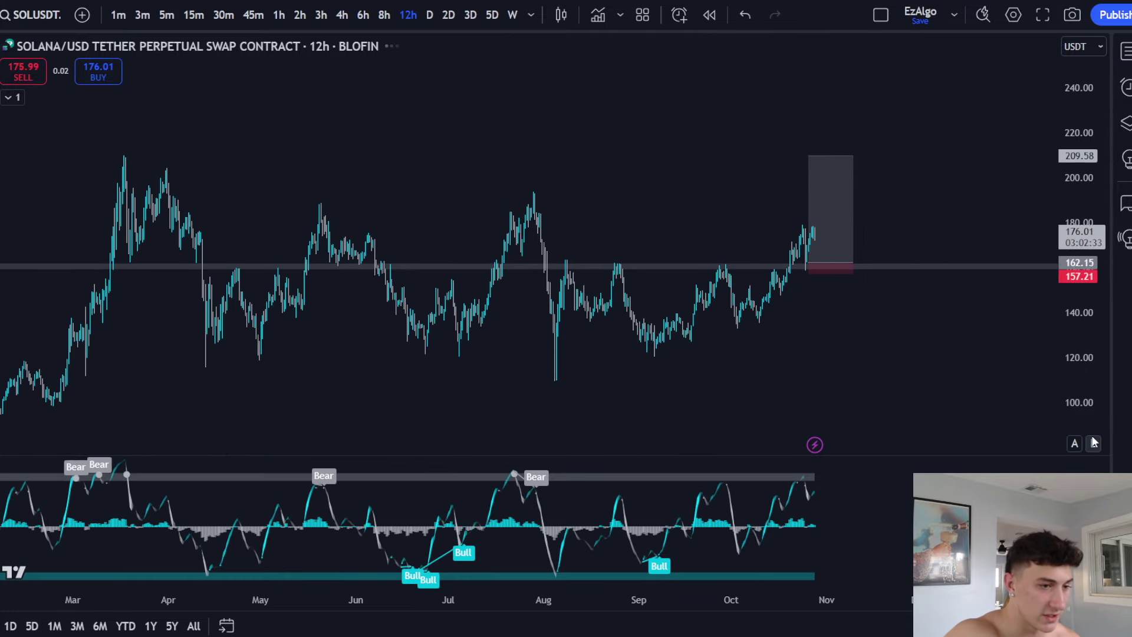
pyautogui.scroll(5, 707, 226)
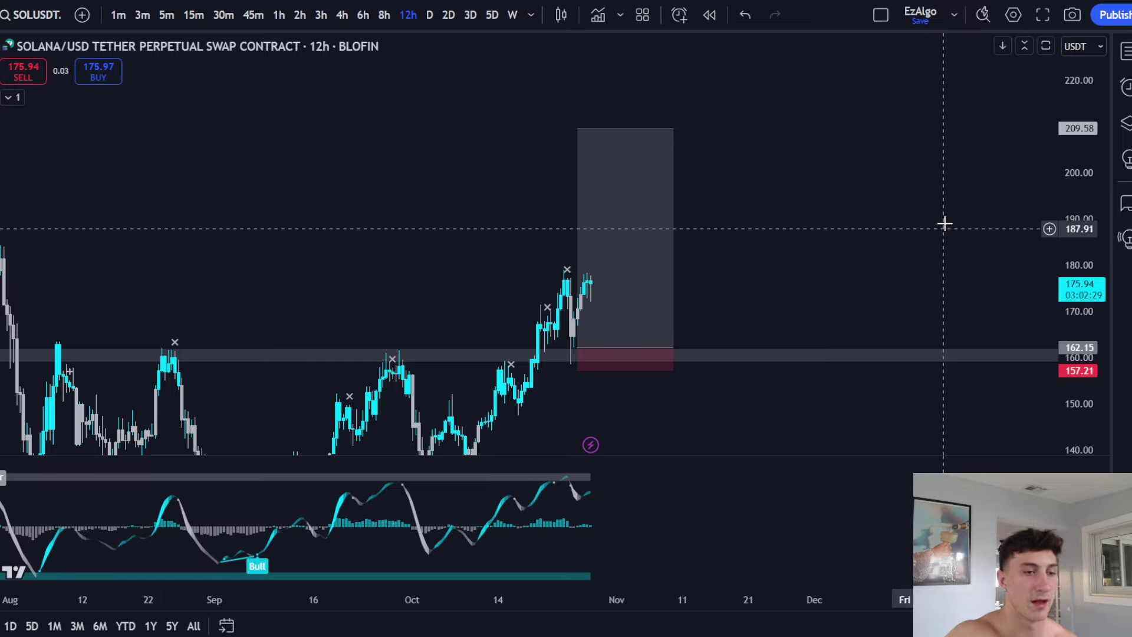
# Step: Examine the 12-hour price history around the grey horizontal zone back to March
pyautogui.click(624, 178)
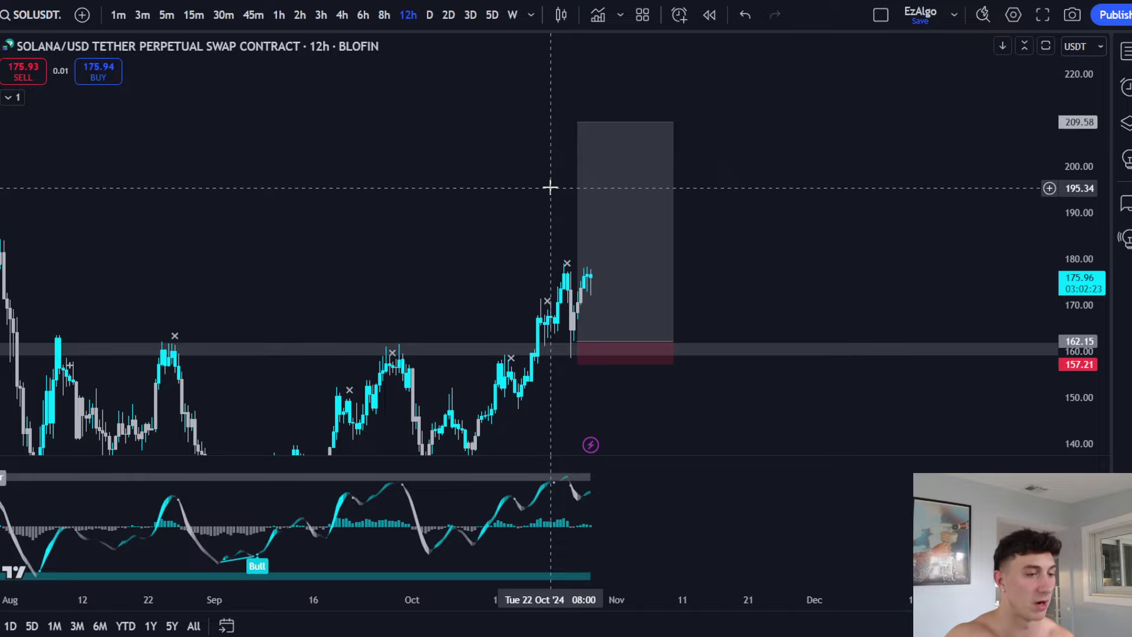
pyautogui.scroll(-3, 559, 281)
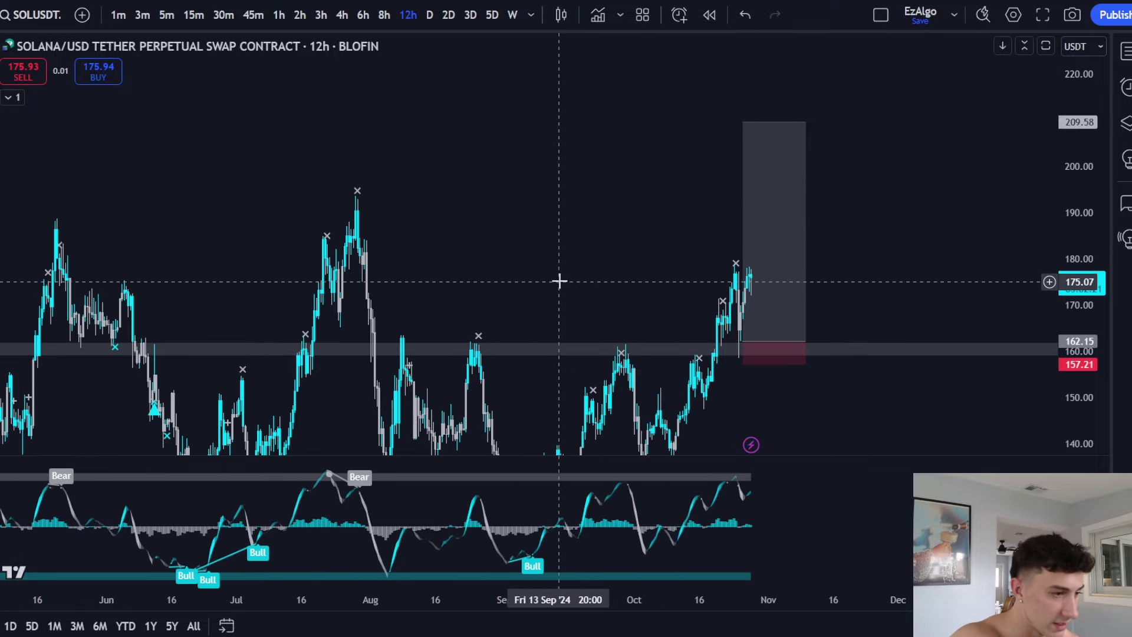
pyautogui.scroll(-4, 559, 281)
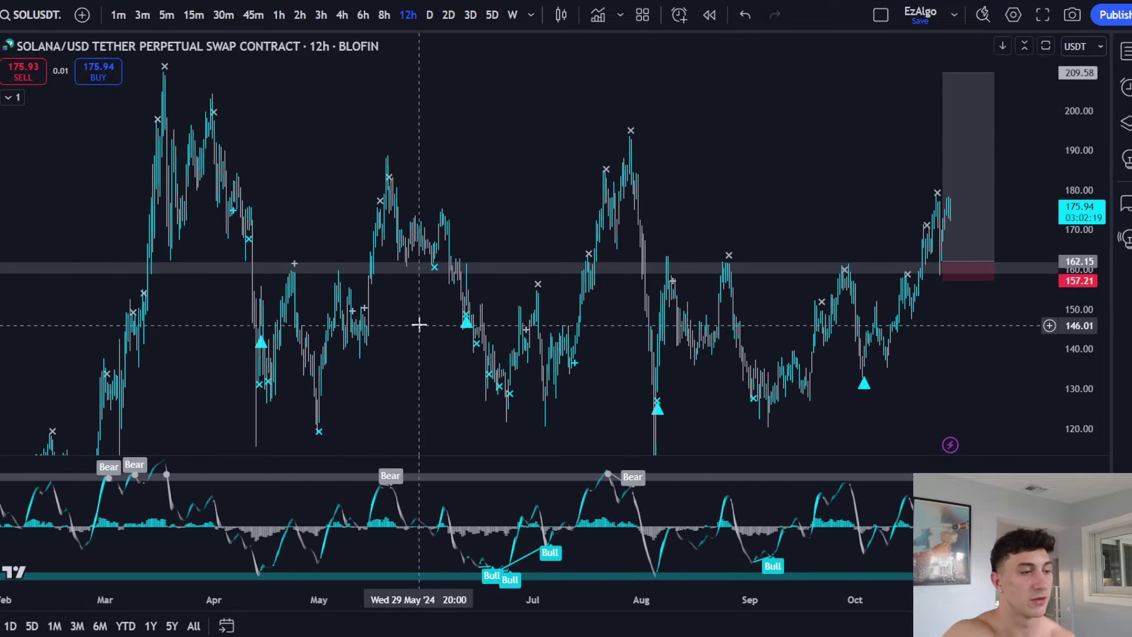
pyautogui.moveTo(419, 324); pyautogui.dragTo(505, 308)
pyautogui.scroll(2, 517, 315)
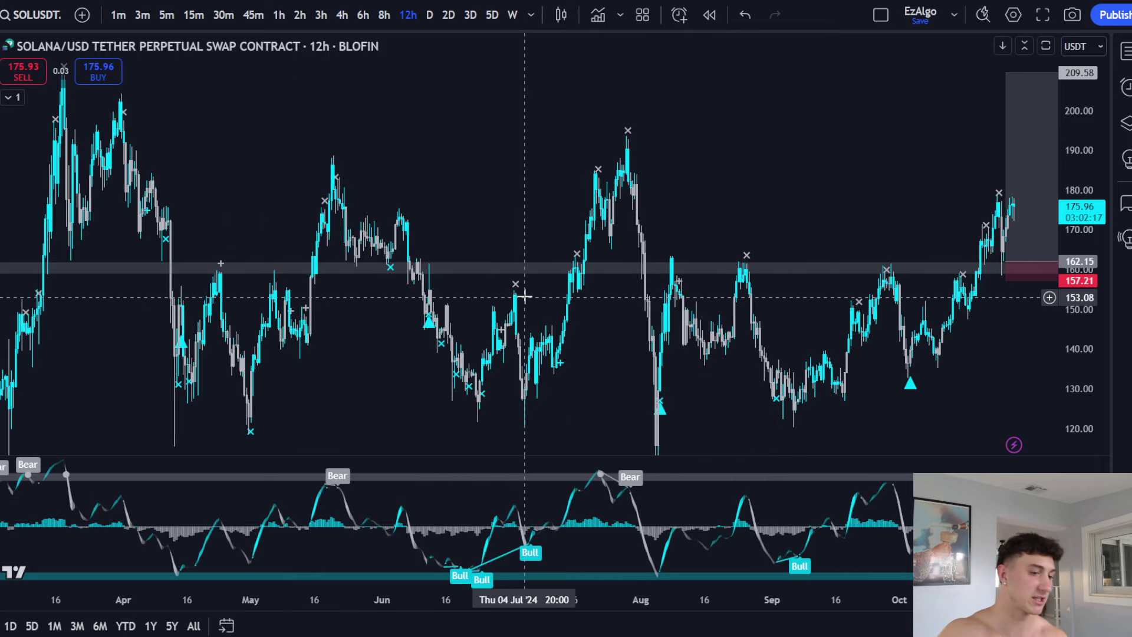
pyautogui.moveTo(290, 214); pyautogui.dragTo(316, 218)
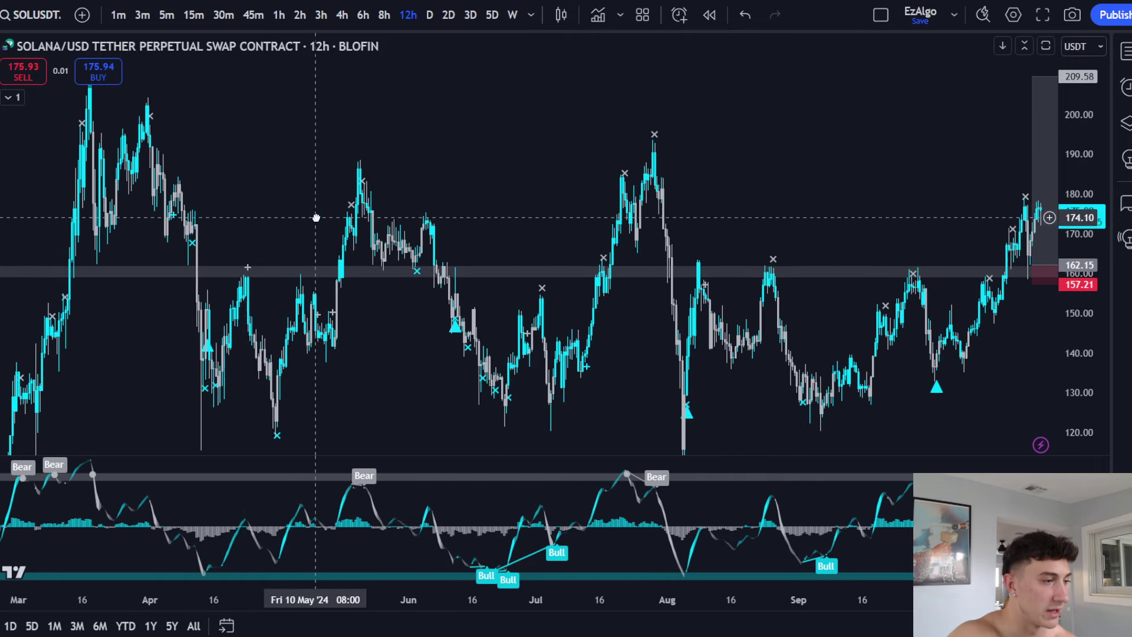
# Step: Draw a circle on the grey zone below the mid-March peak and copy it onto the mid-April prices
pyautogui.click(1, 203)
pyautogui.click(50, 435)
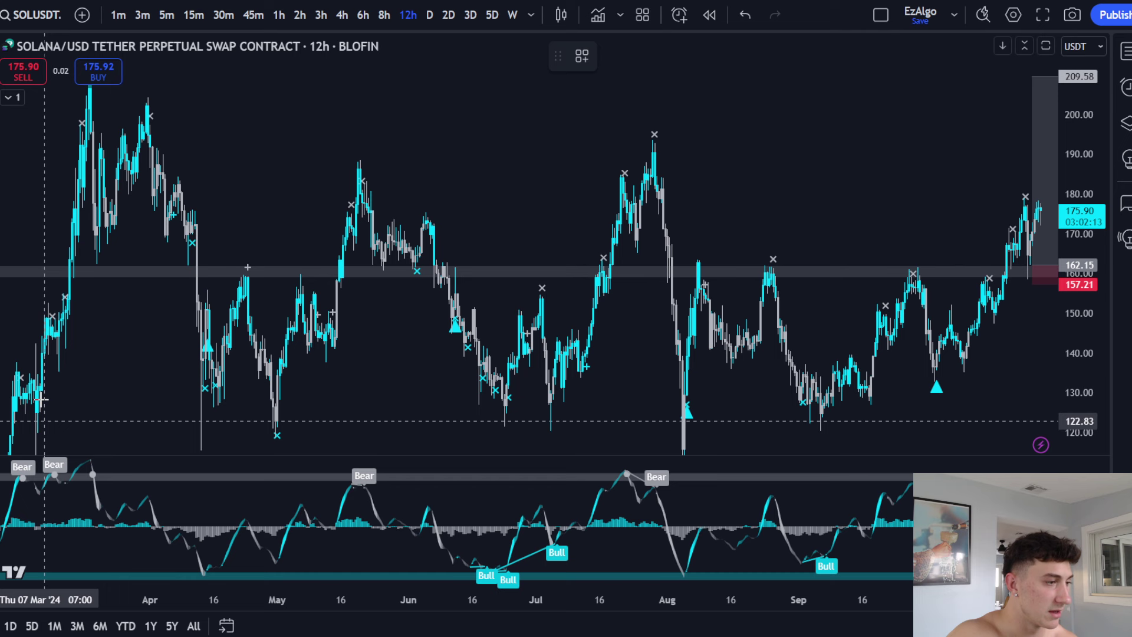
pyautogui.click(1, 203)
pyautogui.click(55, 485)
pyautogui.scroll(-1, 221, 267)
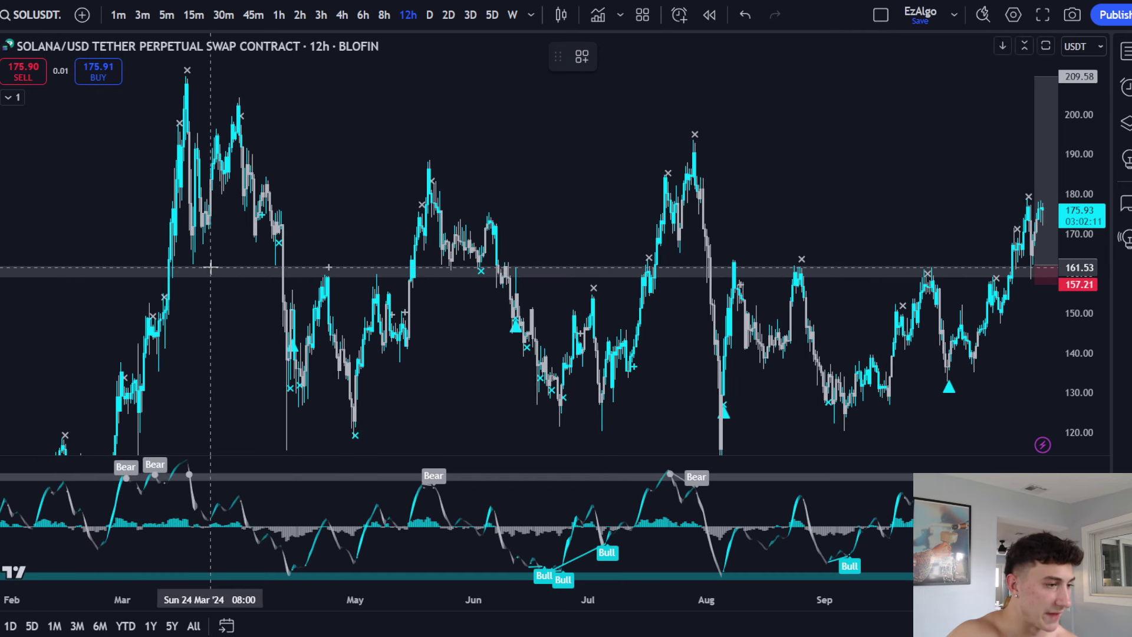
pyautogui.click(212, 281)
pyautogui.moveTo(200, 267); pyautogui.dragTo(186, 269)
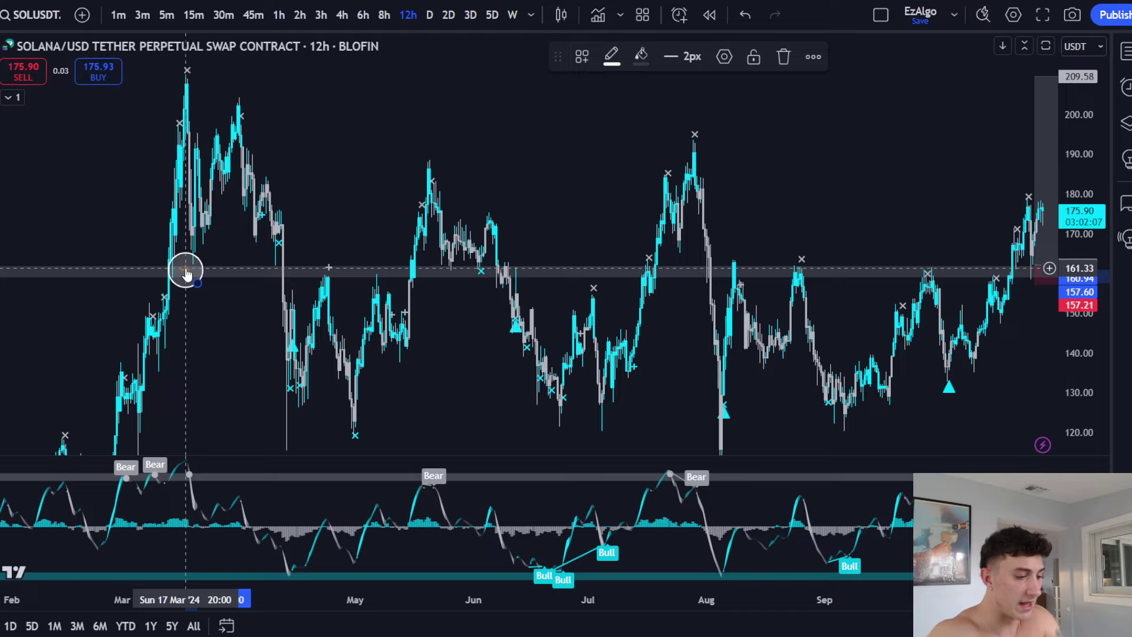
pyautogui.moveTo(198, 267)
pyautogui.mouseDown()
pyautogui.moveTo(196, 255)
pyautogui.moveTo(358, 261)
pyautogui.moveTo(253, 248)
pyautogui.moveTo(270, 218)
pyautogui.mouseUp()
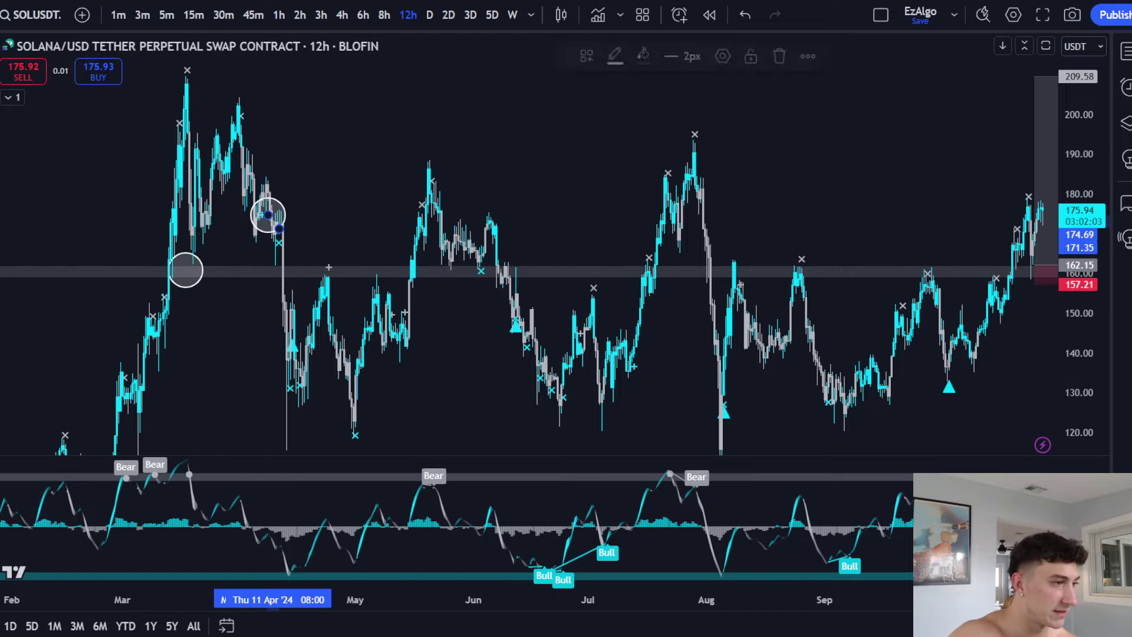
# Step: Delete the circle on the grey zone below the mid-March peak
pyautogui.moveTo(105, 227); pyautogui.dragTo(89, 237)
pyautogui.click(162, 266)
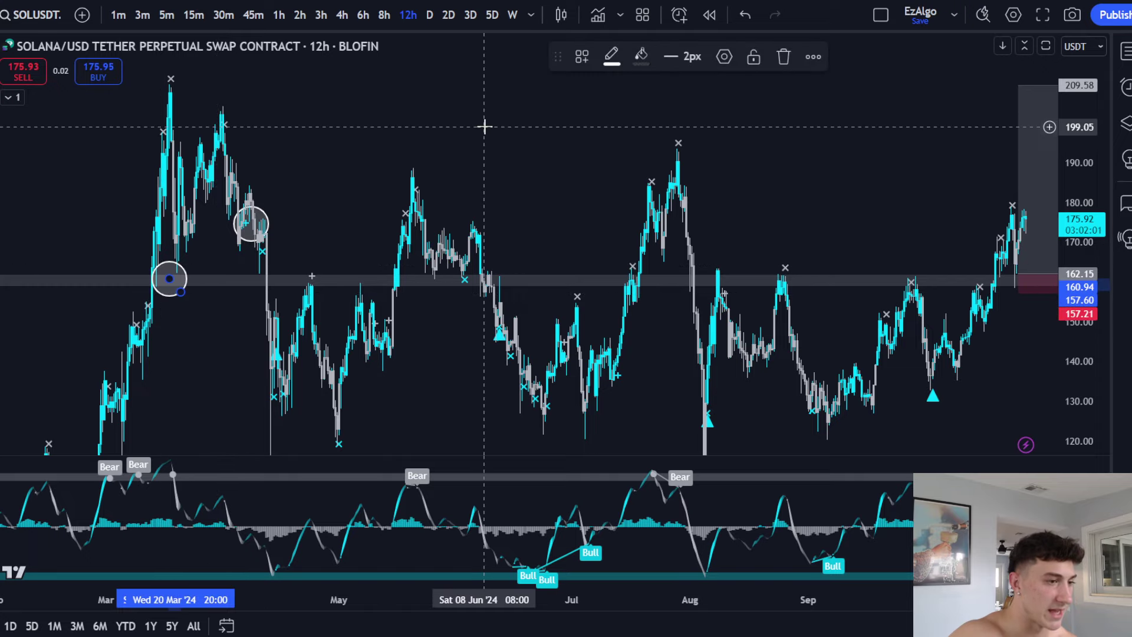
pyautogui.click(787, 57)
# Step: Move the remaining circle from the mid-April prices to the open area above the early-October price action
pyautogui.moveTo(253, 223)
pyautogui.mouseDown()
pyautogui.moveTo(247, 309)
pyautogui.moveTo(366, 291)
pyautogui.moveTo(346, 323)
pyautogui.moveTo(455, 284)
pyautogui.moveTo(436, 269)
pyautogui.moveTo(508, 295)
pyautogui.moveTo(534, 342)
pyautogui.moveTo(649, 265)
pyautogui.moveTo(631, 286)
pyautogui.moveTo(642, 223)
pyautogui.moveTo(694, 349)
pyautogui.moveTo(713, 319)
pyautogui.moveTo(705, 295)
pyautogui.moveTo(902, 281)
pyautogui.moveTo(889, 230)
pyautogui.moveTo(485, 241)
pyautogui.mouseUp()
pyautogui.moveTo(1073, 378); pyautogui.dragTo(1068, 326)
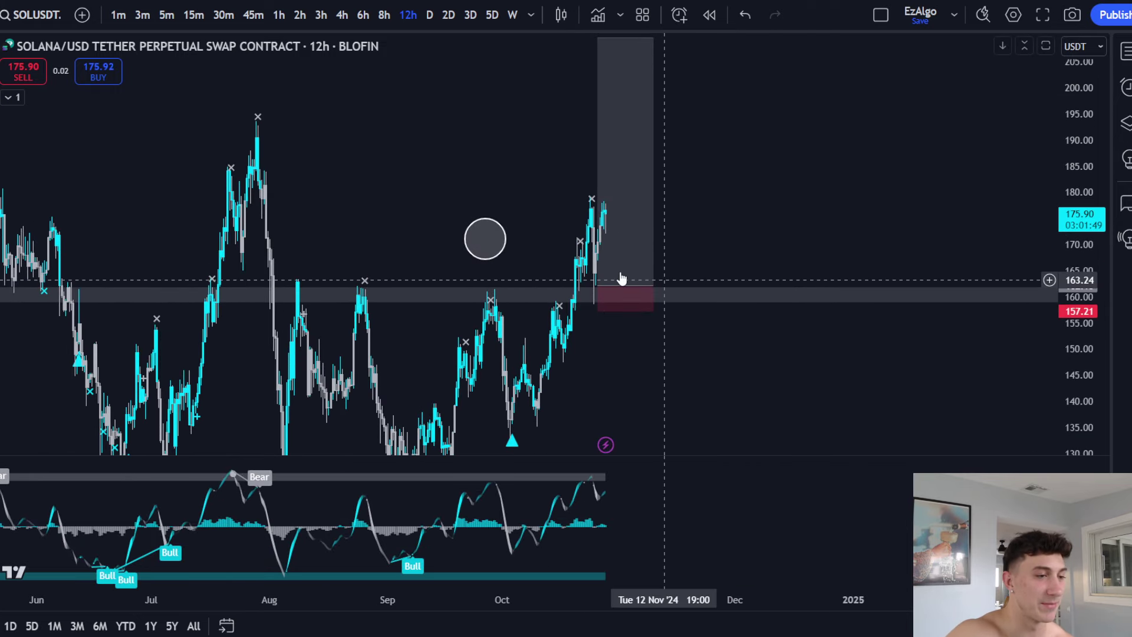
pyautogui.moveTo(375, 238); pyautogui.dragTo(487, 233)
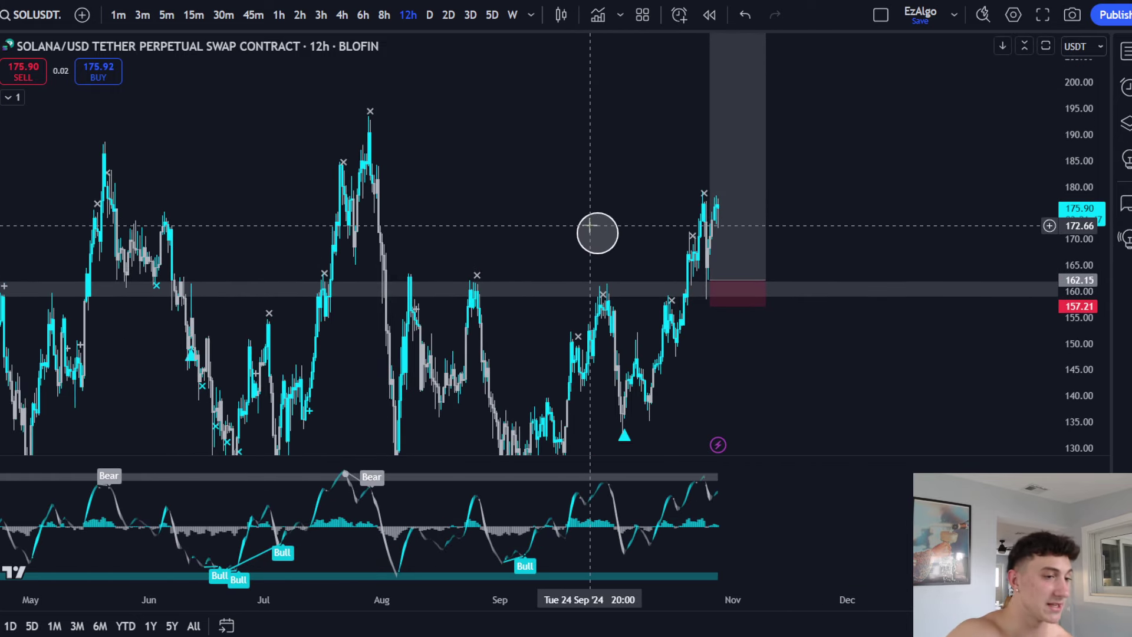
pyautogui.moveTo(595, 233); pyautogui.dragTo(601, 254)
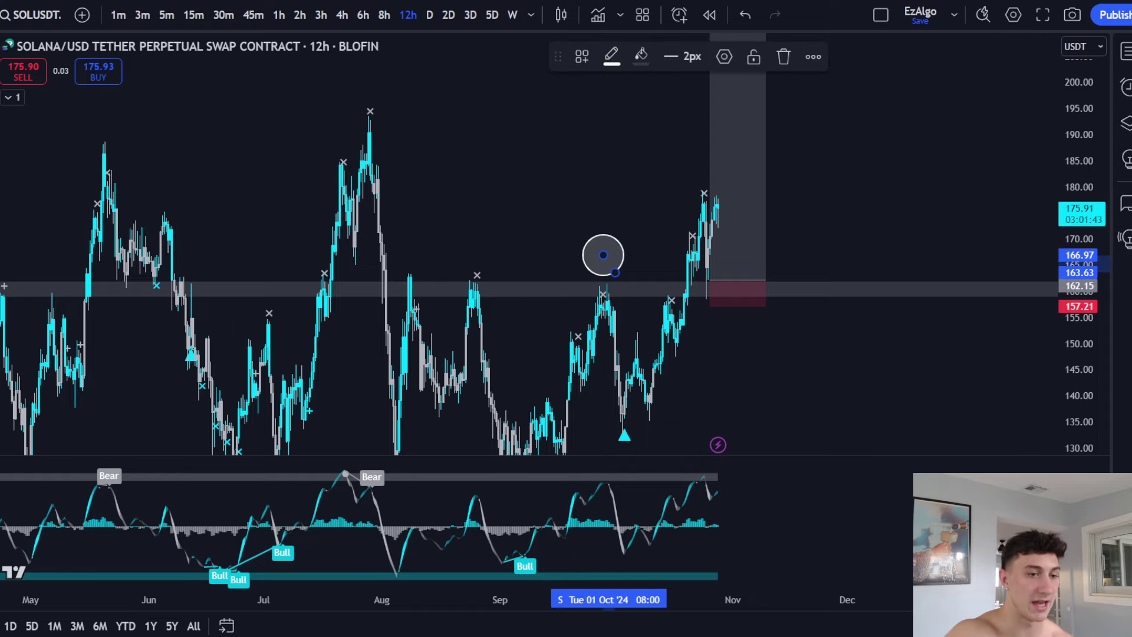
pyautogui.moveTo(1082, 291); pyautogui.dragTo(1081, 332)
pyautogui.moveTo(598, 288); pyautogui.dragTo(671, 207)
# Step: Undo the shift of the long position and delete the remaining circle
pyautogui.scroll(3, 725, 304)
pyautogui.moveTo(672, 253); pyautogui.dragTo(708, 309)
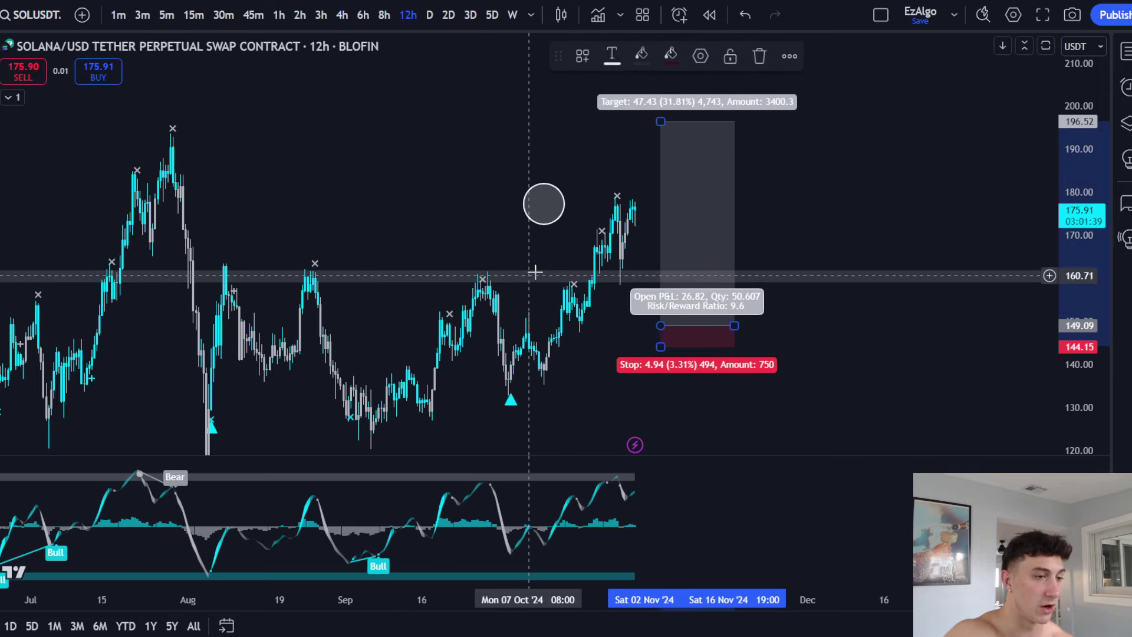
pyautogui.hotkey('ctrl', 'z')
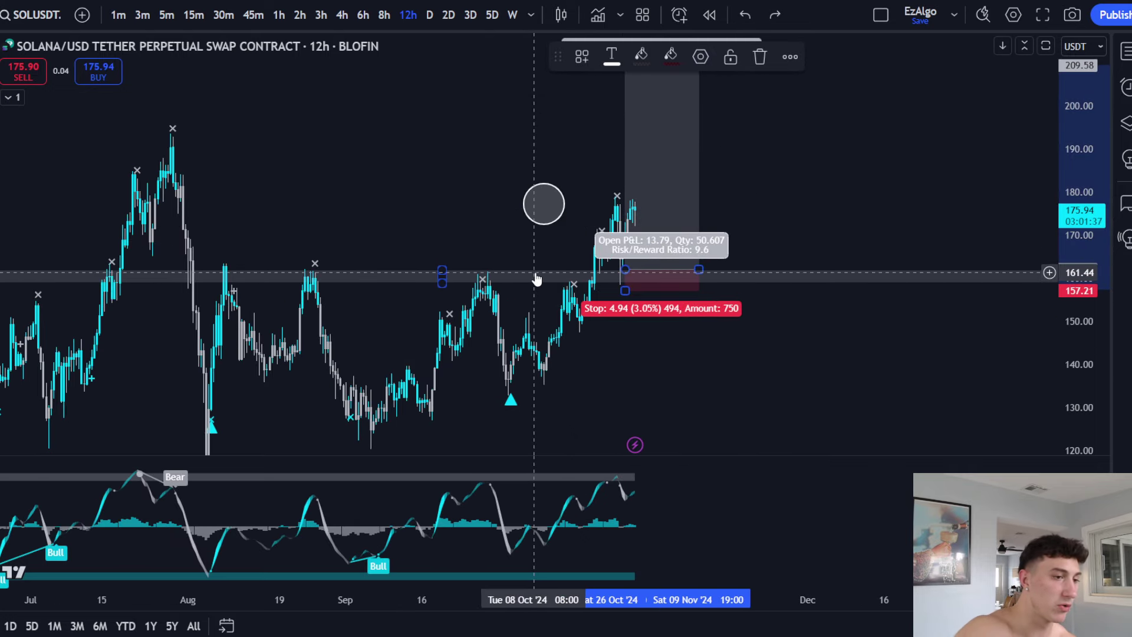
pyautogui.click(538, 202)
pyautogui.press('Delete')
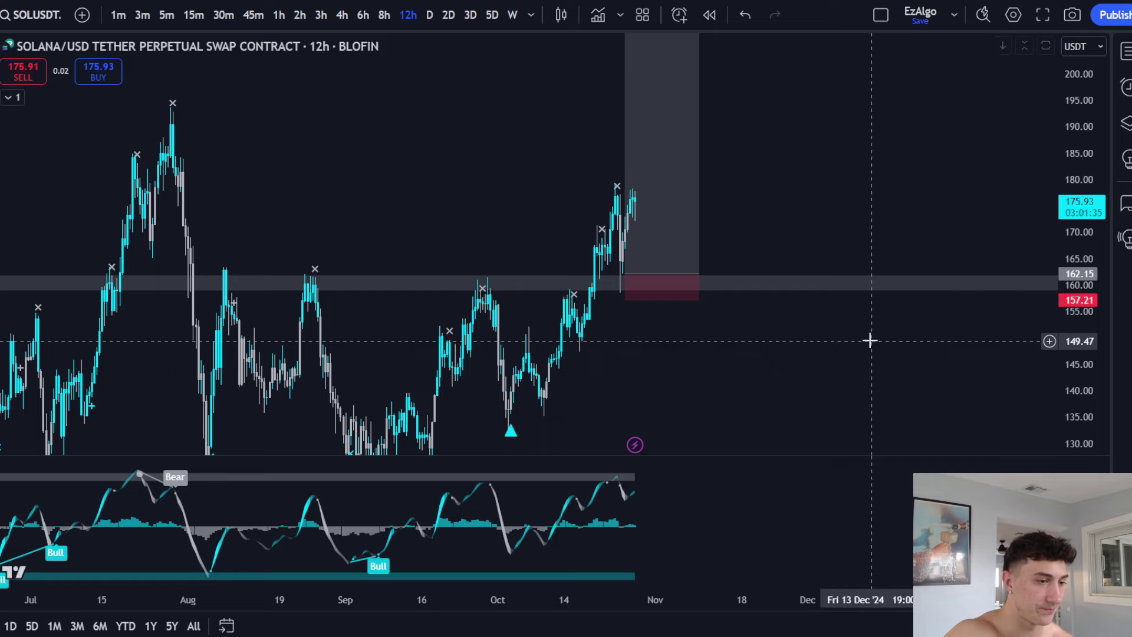
# Step: Brush a stroke along the October rally up to the latest swing high, and delete it
pyautogui.moveTo(870, 341); pyautogui.dragTo(873, 343)
pyautogui.click(1, 219)
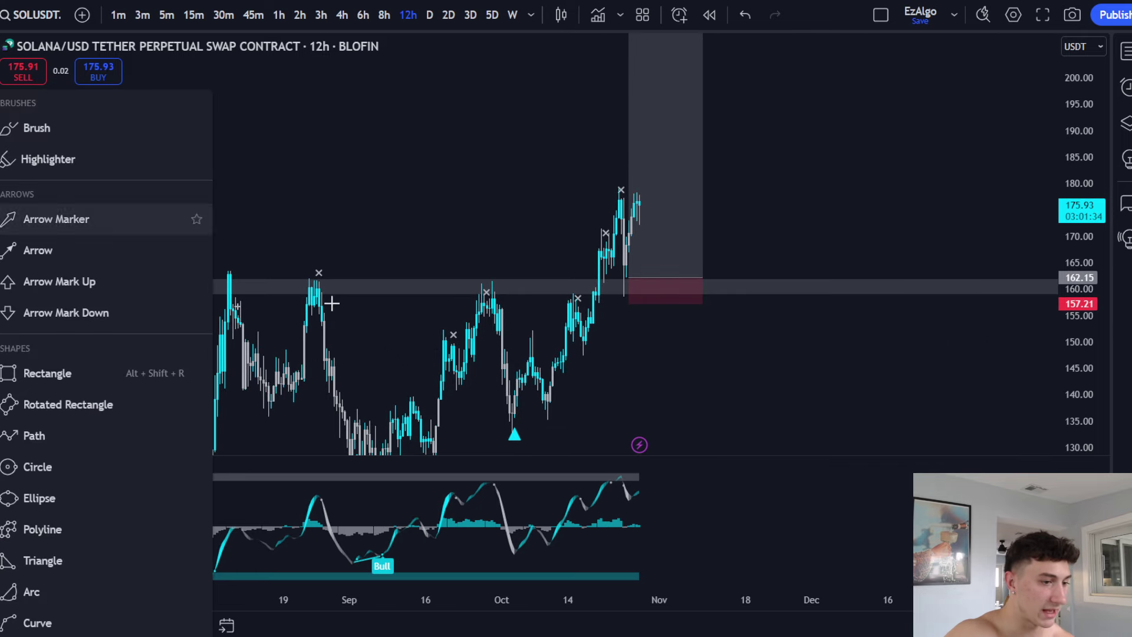
pyautogui.click(37, 128)
pyautogui.moveTo(581, 324); pyautogui.dragTo(611, 252)
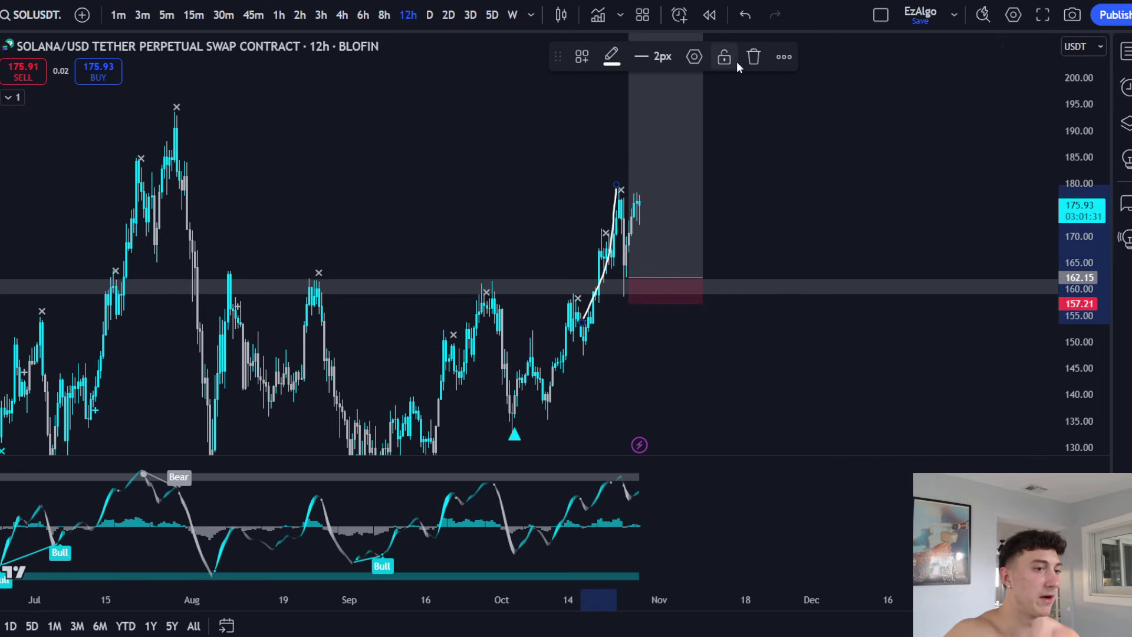
pyautogui.click(754, 56)
# Step: Brush a stroke along the pullback from the late-October high down to the grey zone
pyautogui.click(1, 222)
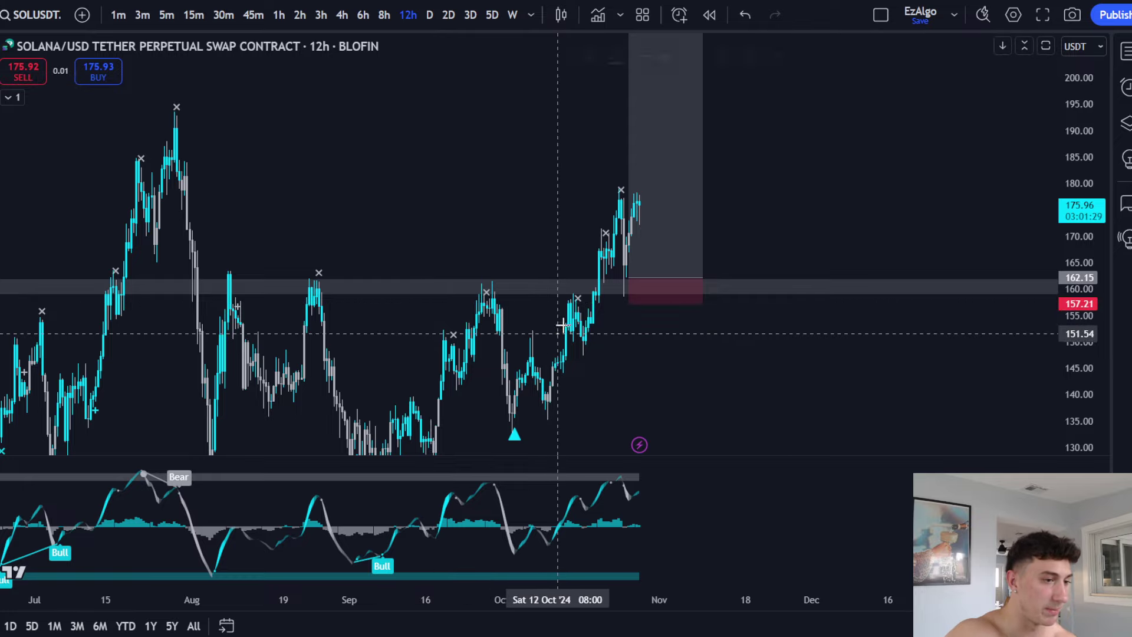
pyautogui.moveTo(559, 328)
pyautogui.mouseDown()
pyautogui.moveTo(605, 190)
pyautogui.moveTo(638, 282)
pyautogui.mouseUp()
pyautogui.click(754, 57)
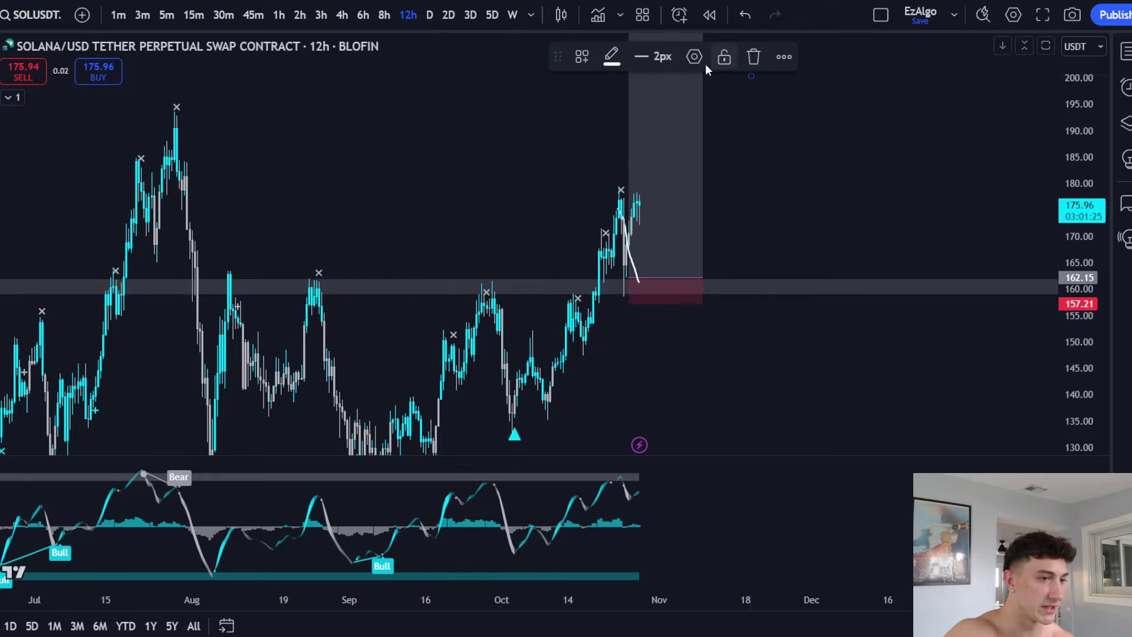
pyautogui.click(757, 57)
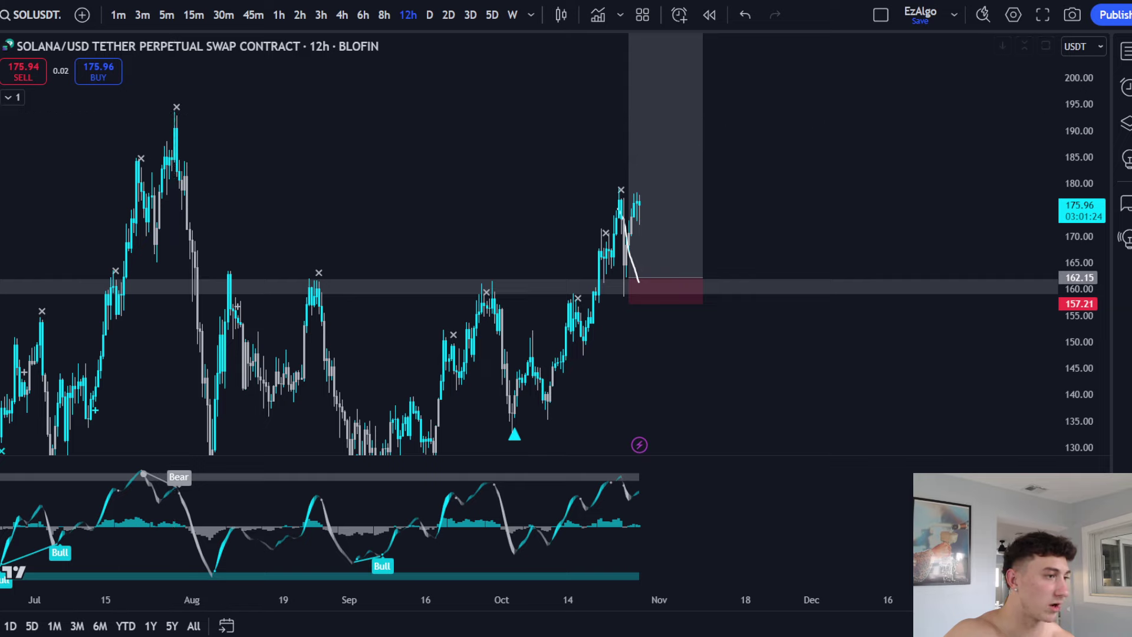
# Step: Switch the chart to the 4-hour timeframe and delete the brush stroke on the pullback
pyautogui.click(342, 15)
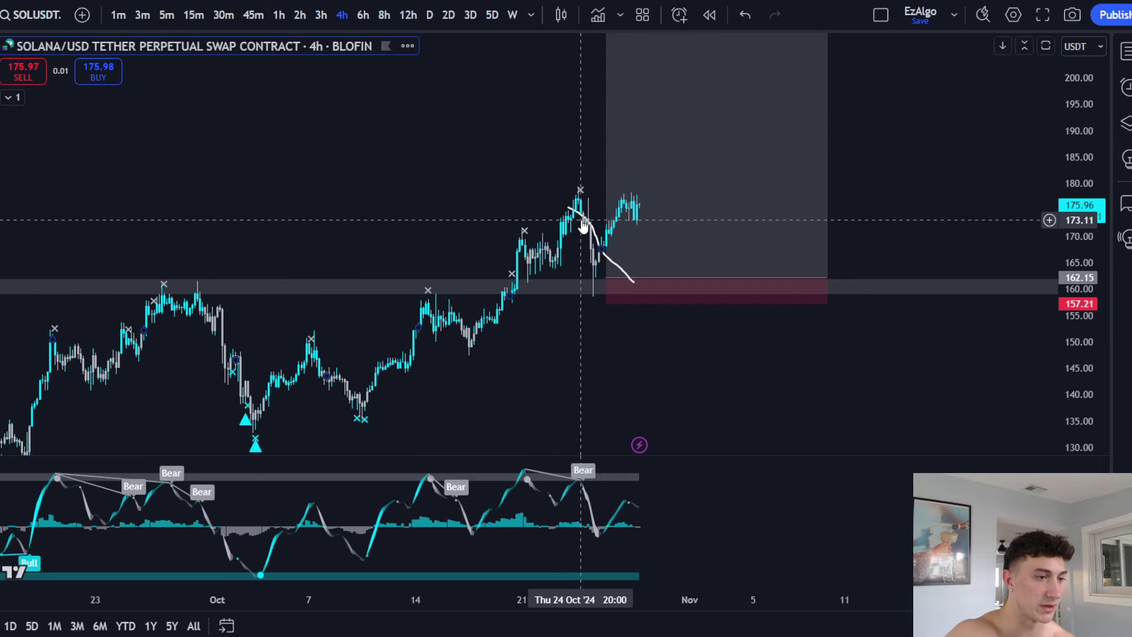
pyautogui.click(582, 215)
pyautogui.click(754, 57)
# Step: Draw a Fibonacci retracement from the mid-October swing low at about 147.5 up to the late-October high
pyautogui.moveTo(1097, 362); pyautogui.dragTo(1097, 261)
pyautogui.moveTo(626, 412); pyautogui.dragTo(556, 387)
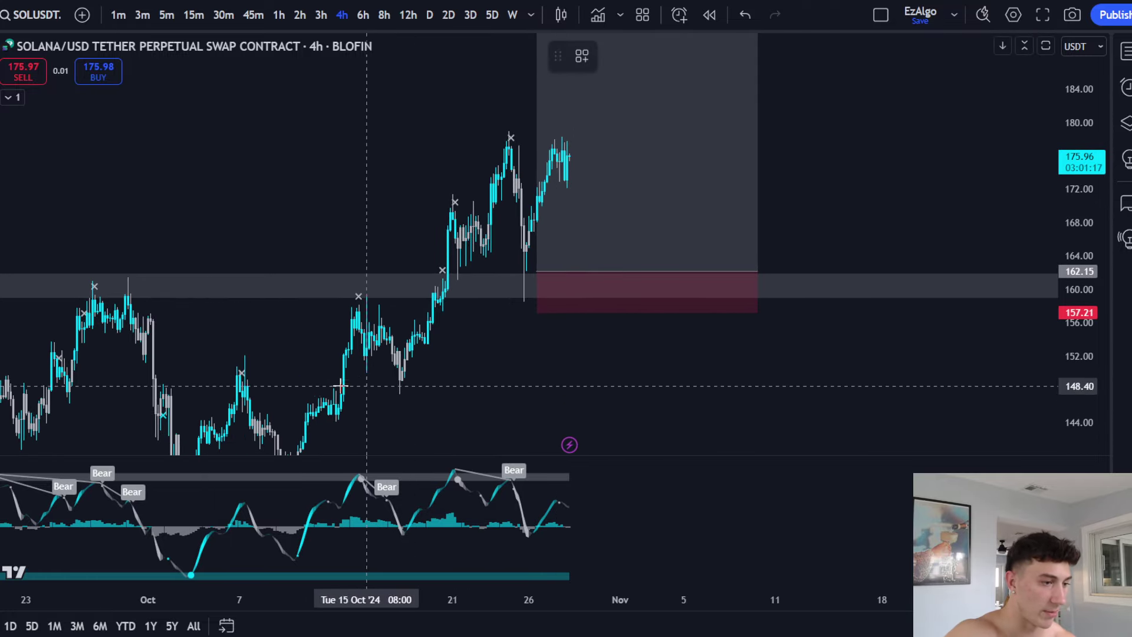
pyautogui.click(389, 393)
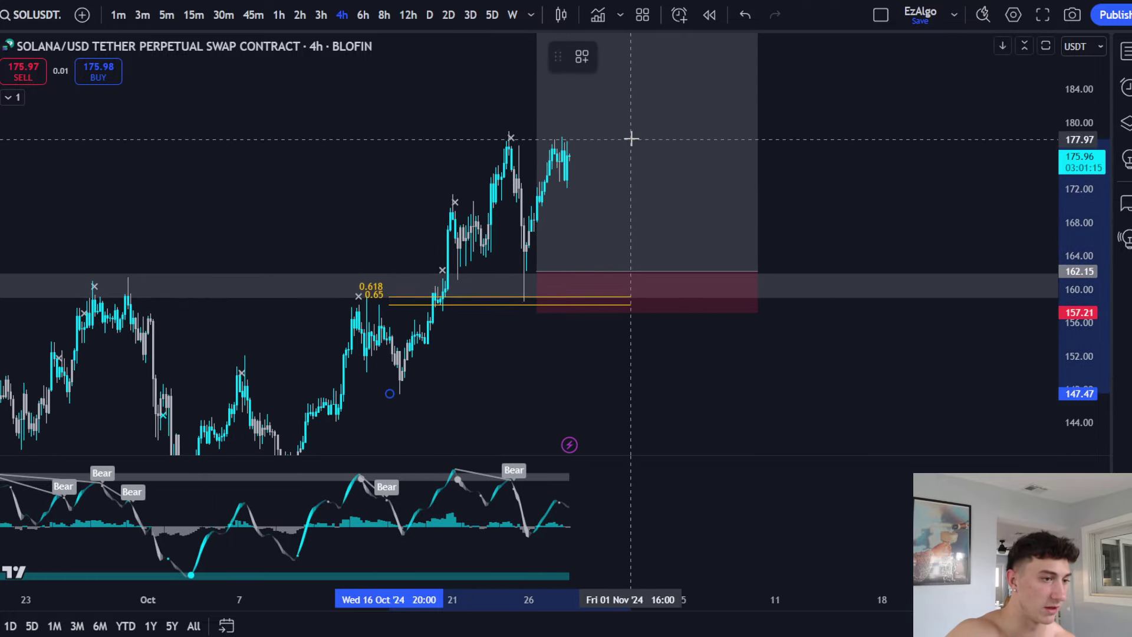
pyautogui.click(660, 129)
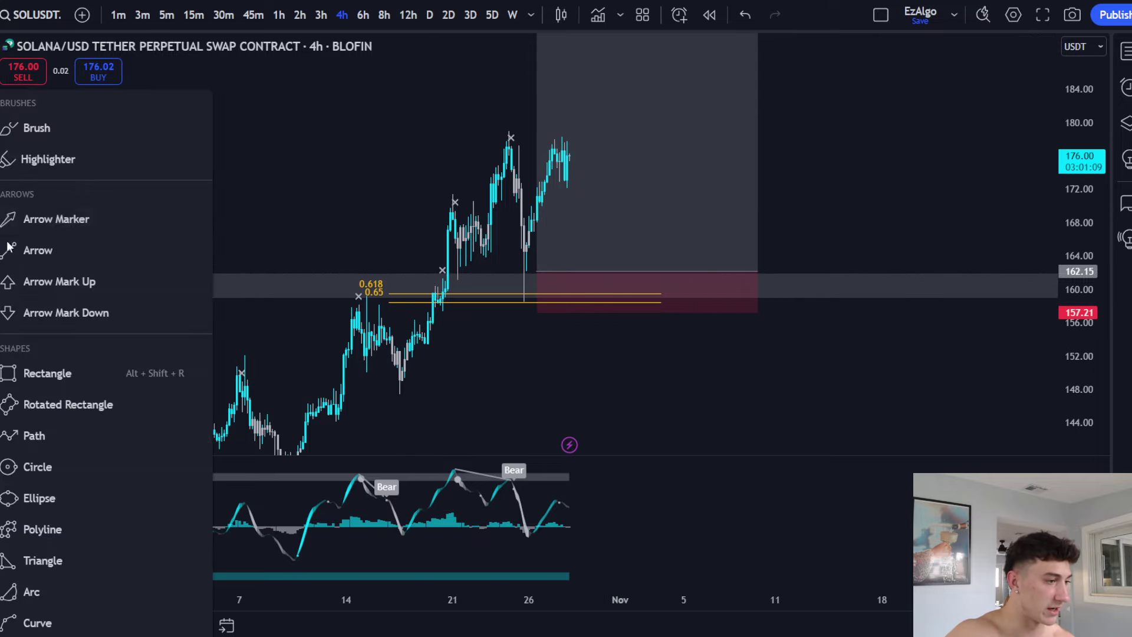
# Step: Draw a rectangle around the pullback low from about 162.4 to 156.5 and apply the Entry Zone template
pyautogui.click(49, 374)
pyautogui.click(511, 269)
pyautogui.click(580, 319)
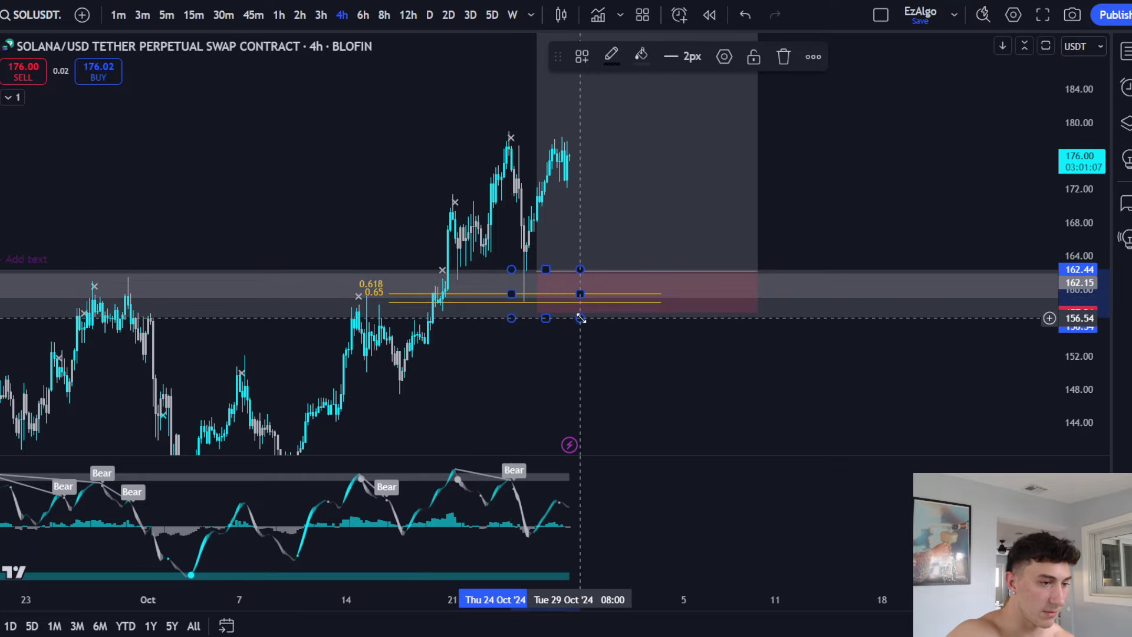
pyautogui.click(724, 56)
pyautogui.click(466, 474)
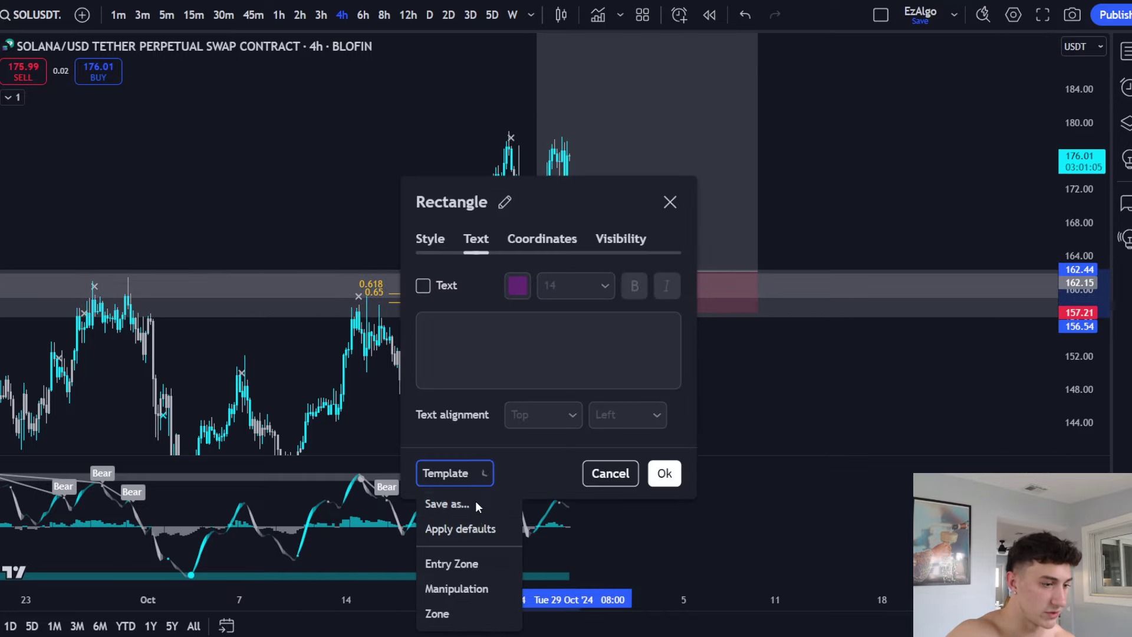
pyautogui.click(458, 558)
pyautogui.click(665, 473)
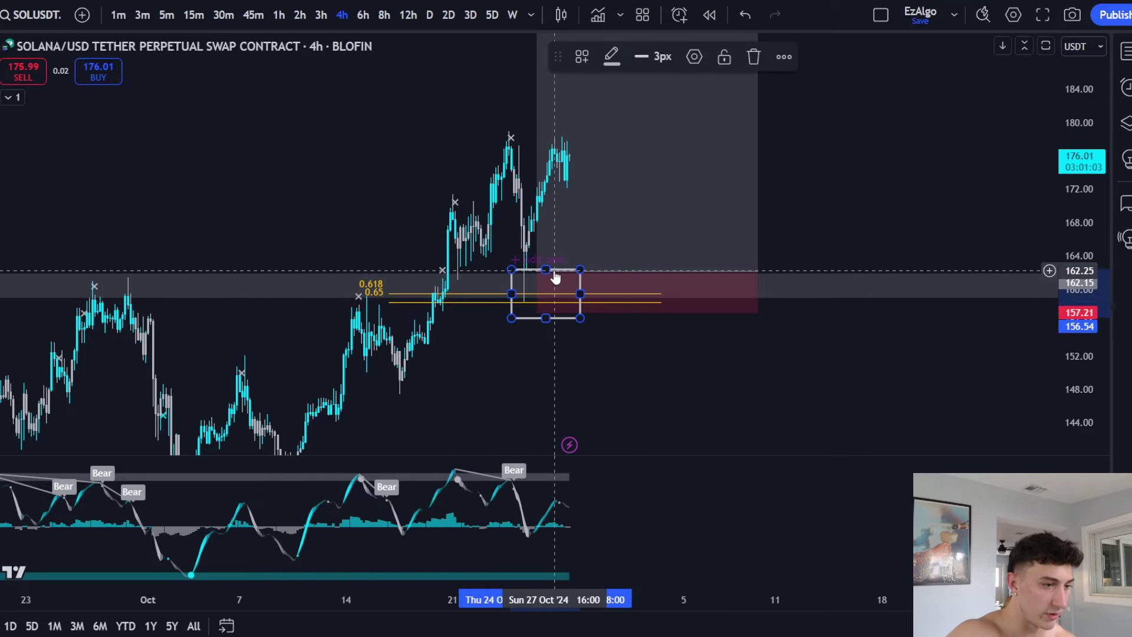
# Step: Resize the entry-zone rectangle around the 0.618 and 0.65 levels, and delete it
pyautogui.moveTo(546, 270)
pyautogui.mouseDown()
pyautogui.moveTo(485, 298)
pyautogui.moveTo(531, 317)
pyautogui.mouseUp()
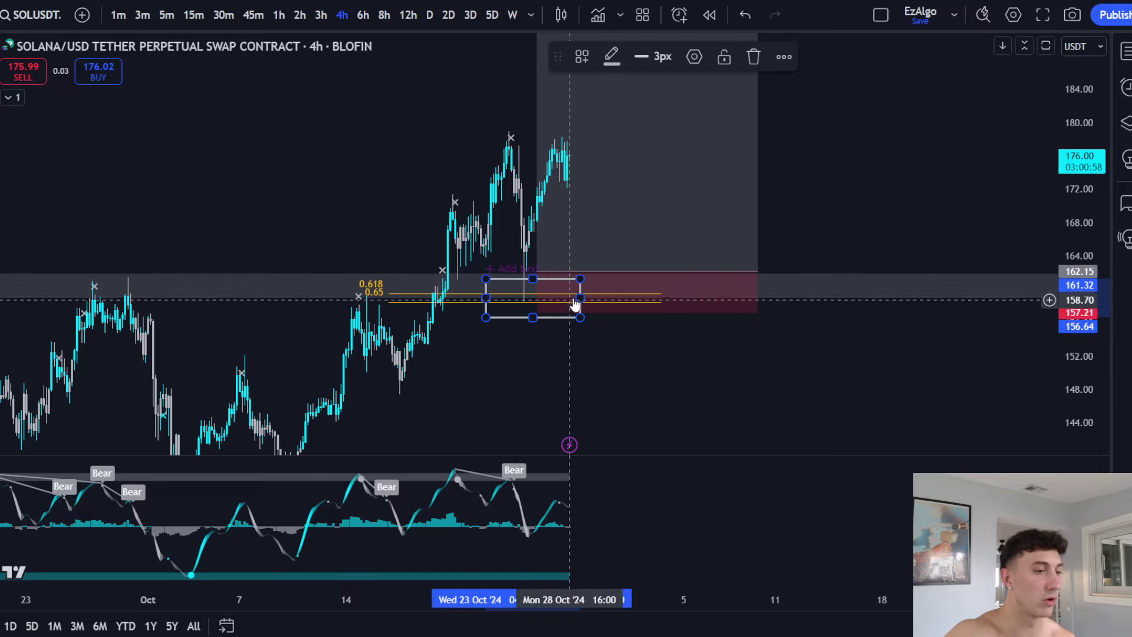
pyautogui.click(754, 57)
# Step: Switch the chart to the 1-hour timeframe and frame the pullback into the 0.618–0.65 retracement levels
pyautogui.click(283, 22)
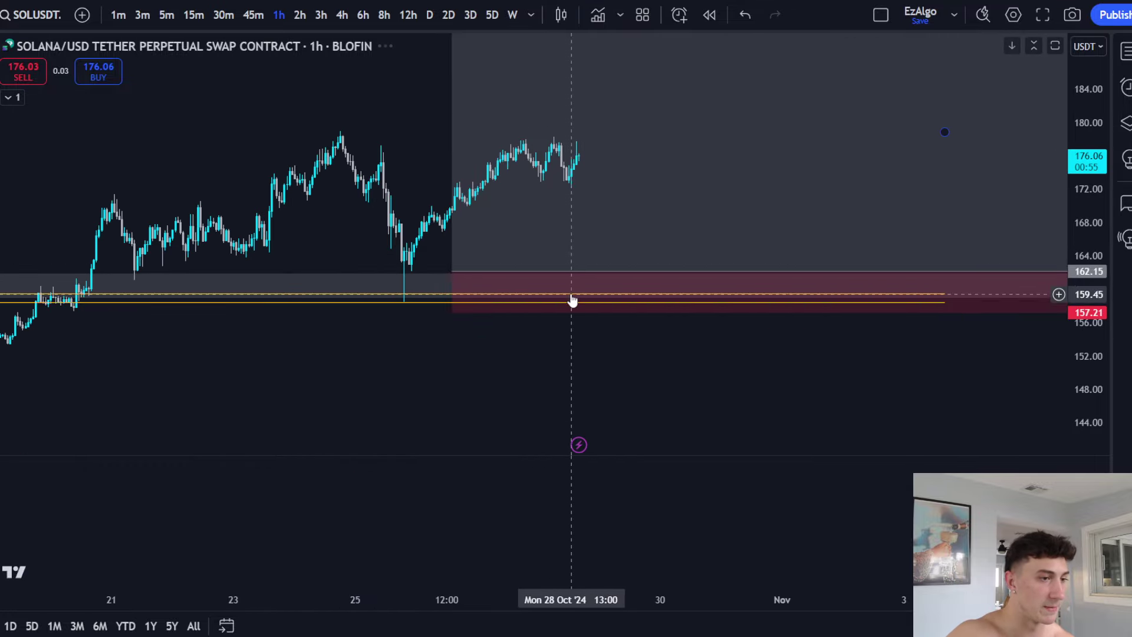
pyautogui.scroll(-6, 571, 296)
pyautogui.moveTo(712, 352); pyautogui.dragTo(647, 396)
pyautogui.moveTo(1075, 361); pyautogui.dragTo(1074, 222)
pyautogui.moveTo(361, 281); pyautogui.dragTo(454, 281)
pyautogui.scroll(4, 378, 224)
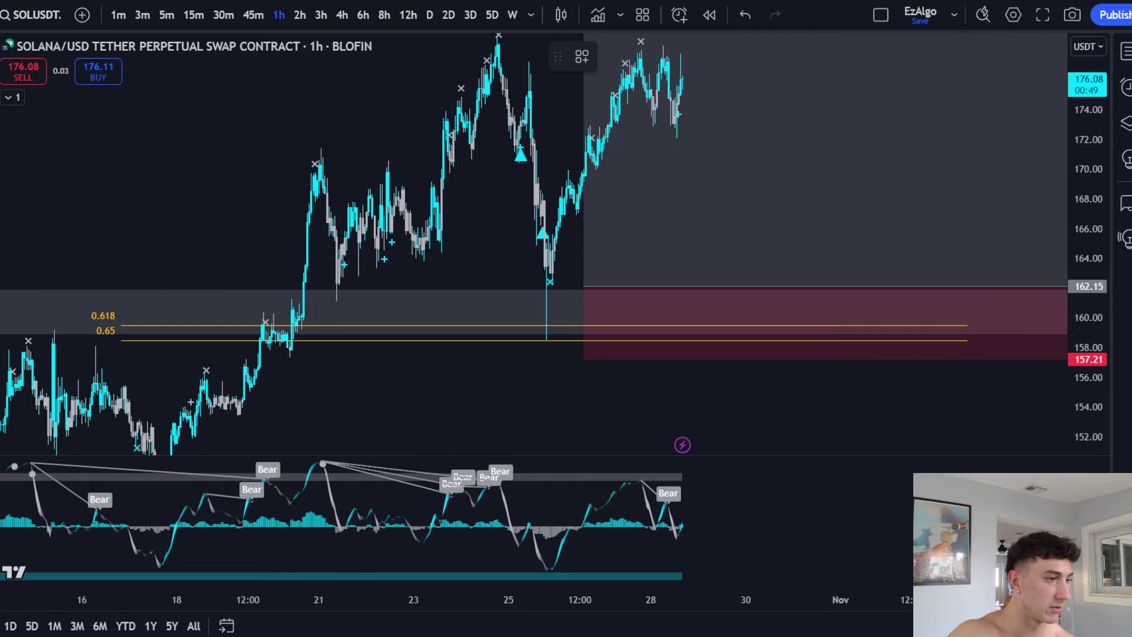
# Step: Circle the 21 October low and the 25 October wick into the grey support zone with the brush, deleting each mark
pyautogui.click(76, 126)
pyautogui.moveTo(292, 294); pyautogui.dragTo(348, 276)
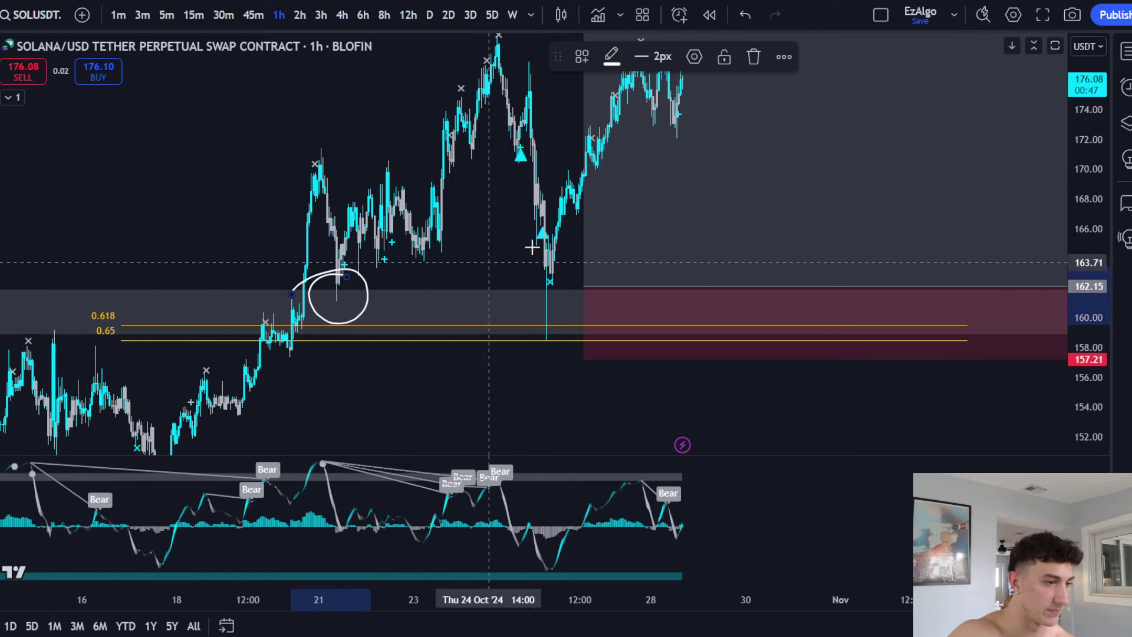
pyautogui.click(757, 63)
pyautogui.moveTo(509, 288)
pyautogui.mouseDown()
pyautogui.moveTo(536, 356)
pyautogui.moveTo(579, 301)
pyautogui.mouseUp()
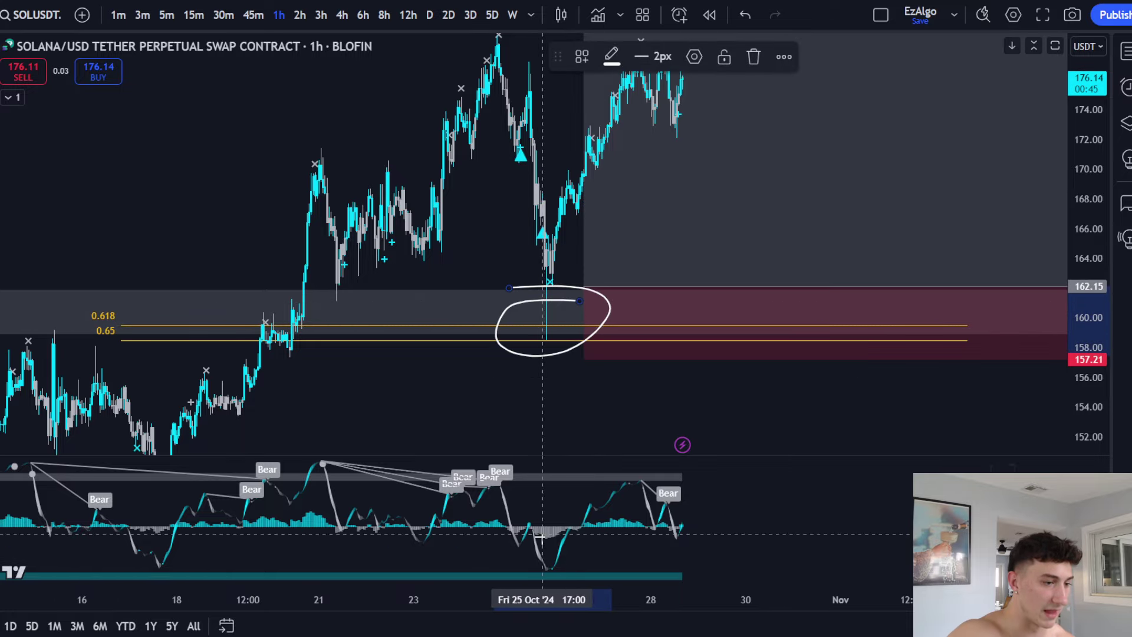
pyautogui.click(757, 64)
# Step: Switch the chart to the 15-minute timeframe and frame the 25 October reversal from the grey support zone
pyautogui.scroll(2, 529, 525)
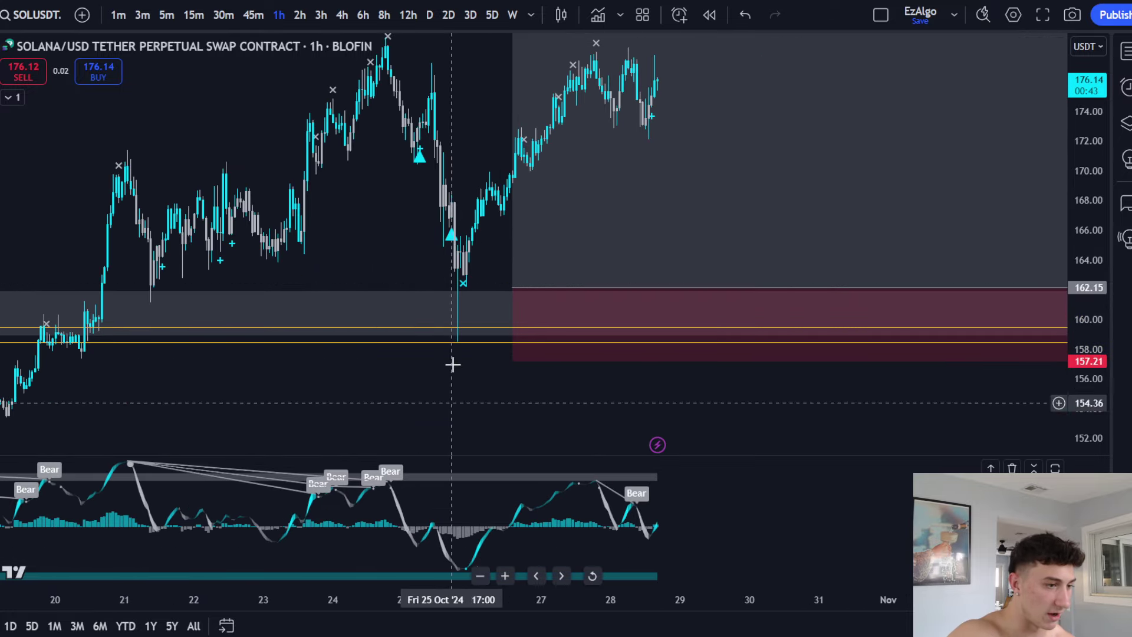
pyautogui.moveTo(452, 364); pyautogui.dragTo(555, 392)
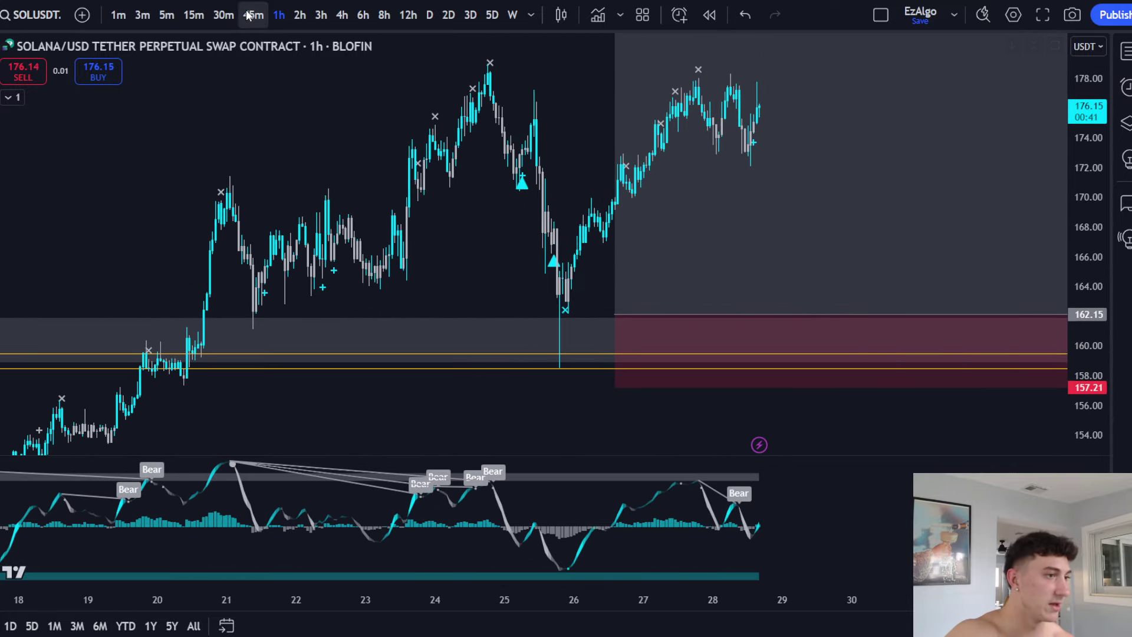
pyautogui.click(200, 20)
pyautogui.scroll(-12, 534, 258)
pyautogui.moveTo(599, 287); pyautogui.dragTo(653, 272)
pyautogui.scroll(6, 636, 278)
pyautogui.scroll(-4, 472, 279)
pyautogui.scroll(10, 485, 272)
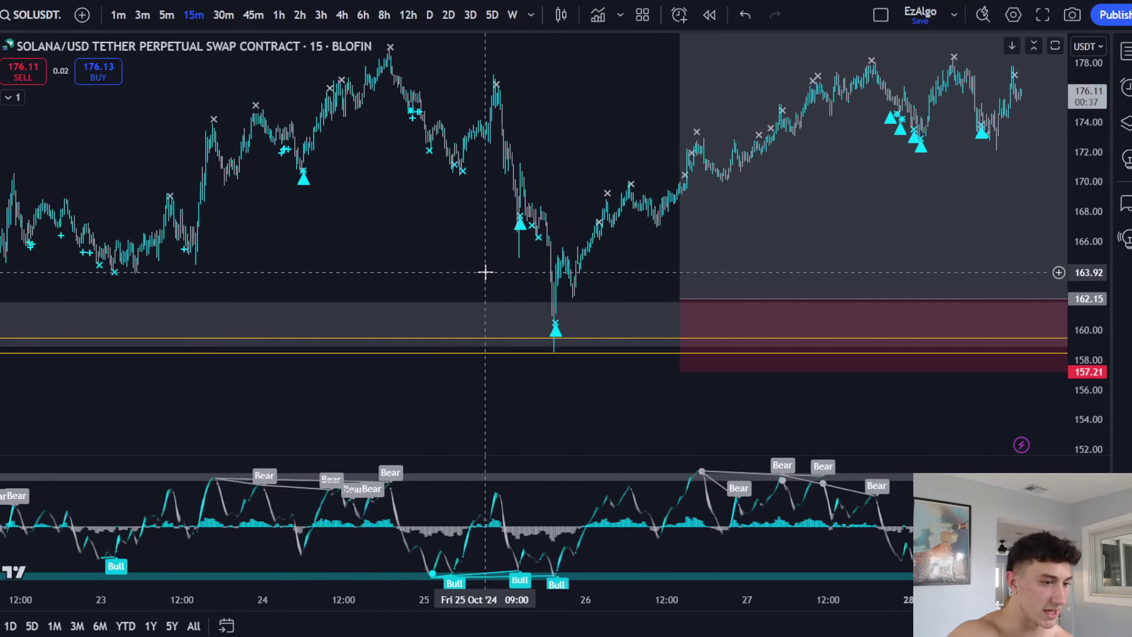
# Step: Brush-mark the higher low at the upper edge of the grey zone after the 25 October wick, and delete the mark
pyautogui.moveTo(269, 282); pyautogui.dragTo(471, 326)
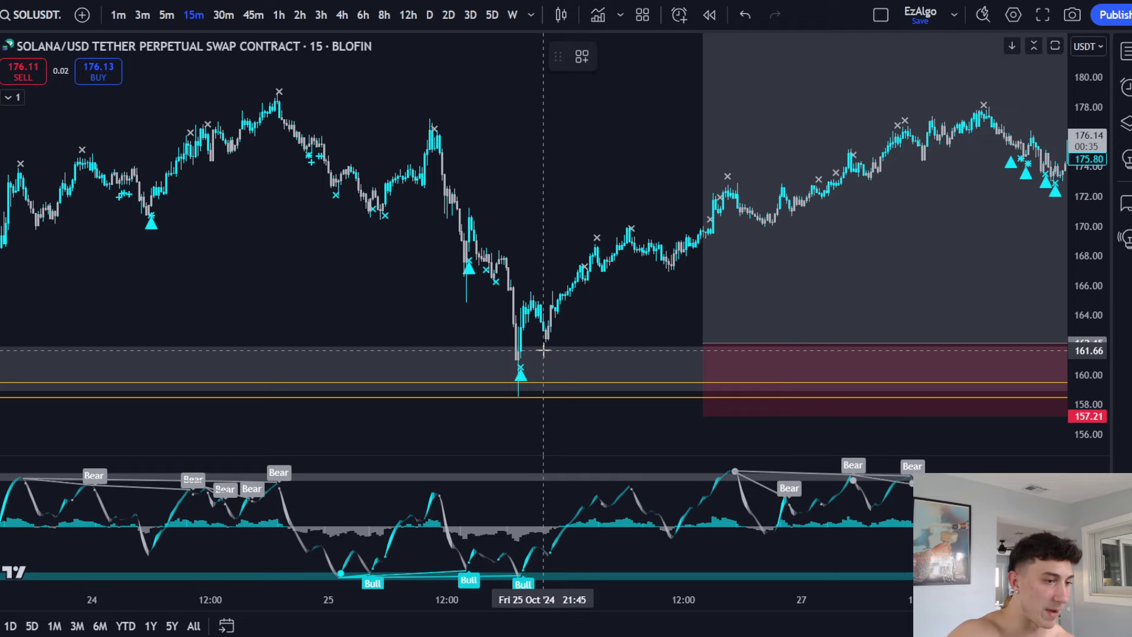
pyautogui.moveTo(543, 348); pyautogui.dragTo(549, 341)
pyautogui.click(758, 58)
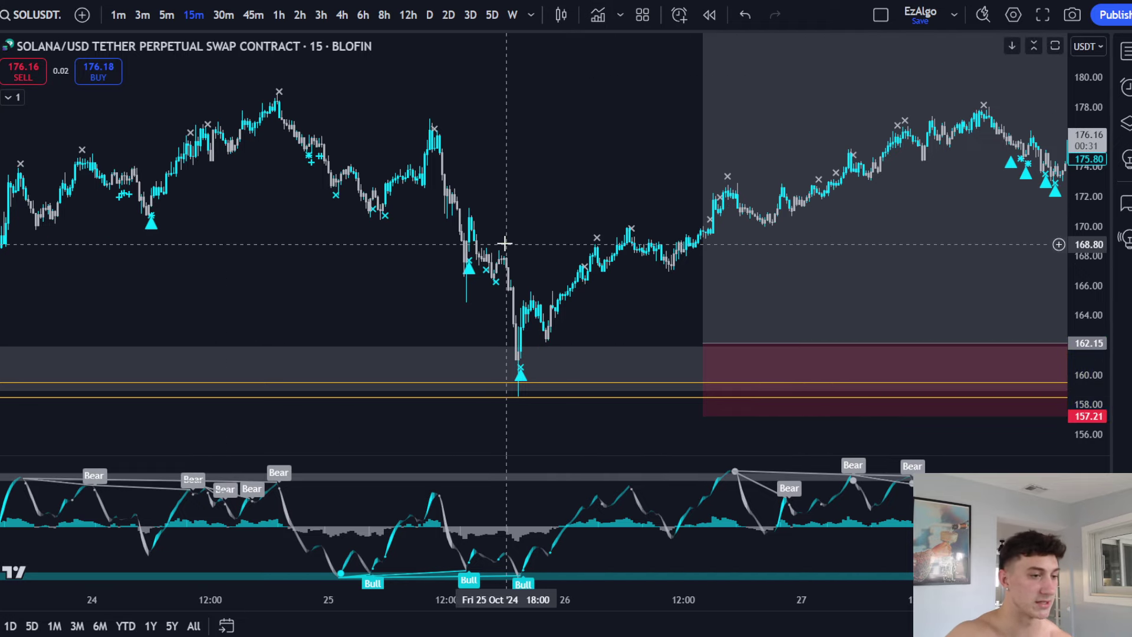
# Step: Raise the long position's stop level to 157.72
pyautogui.moveTo(505, 245); pyautogui.dragTo(451, 242)
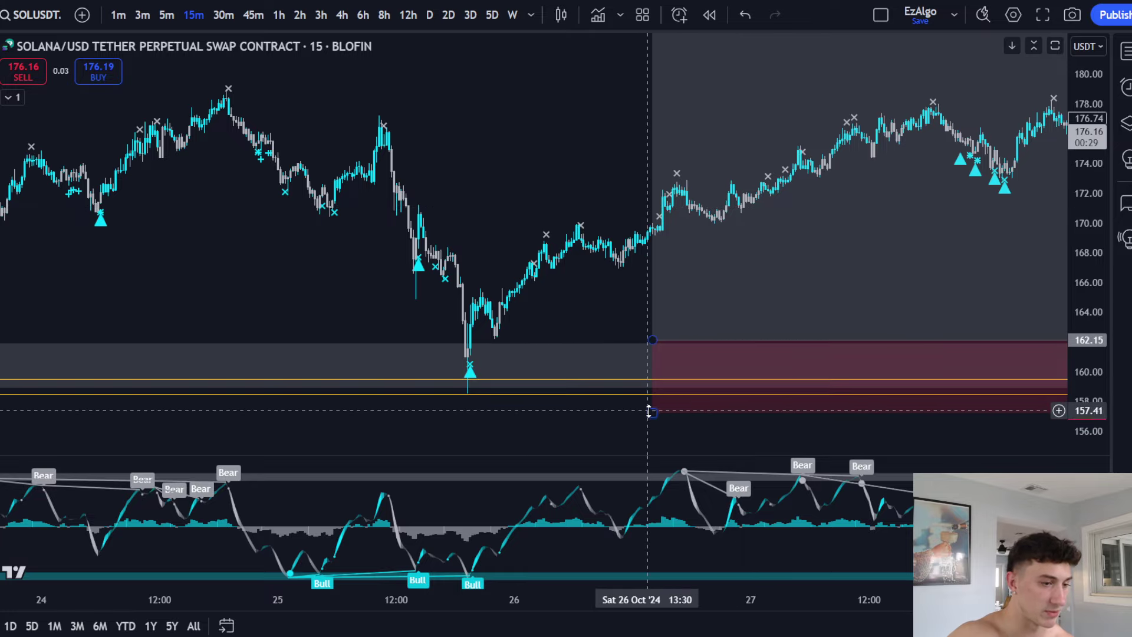
pyautogui.moveTo(652, 412); pyautogui.dragTo(652, 405)
# Step: Switch the chart to the 4-hour timeframe and compare the long position's 209.58 target with the March high
pyautogui.click(341, 14)
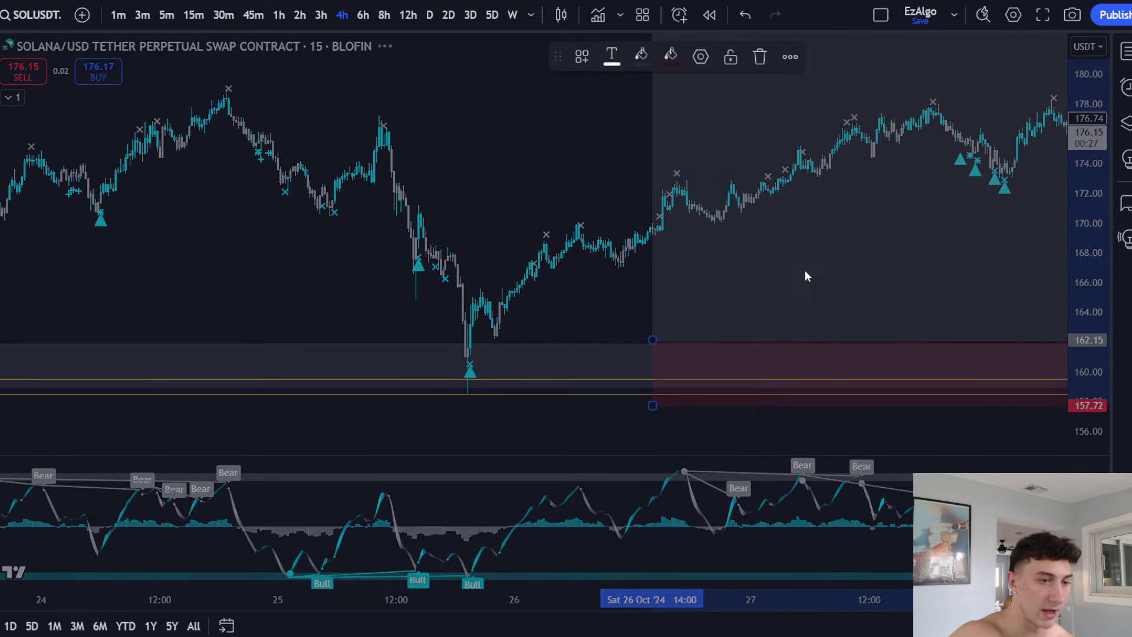
pyautogui.moveTo(1081, 342); pyautogui.dragTo(1081, 401)
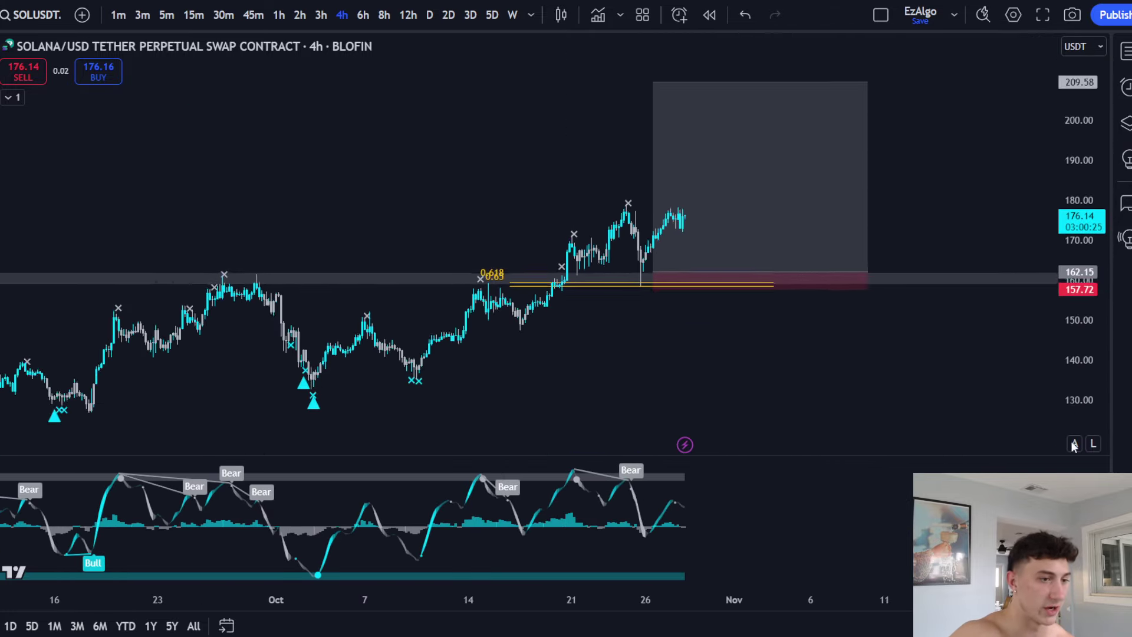
pyautogui.moveTo(432, 155); pyautogui.dragTo(360, 222)
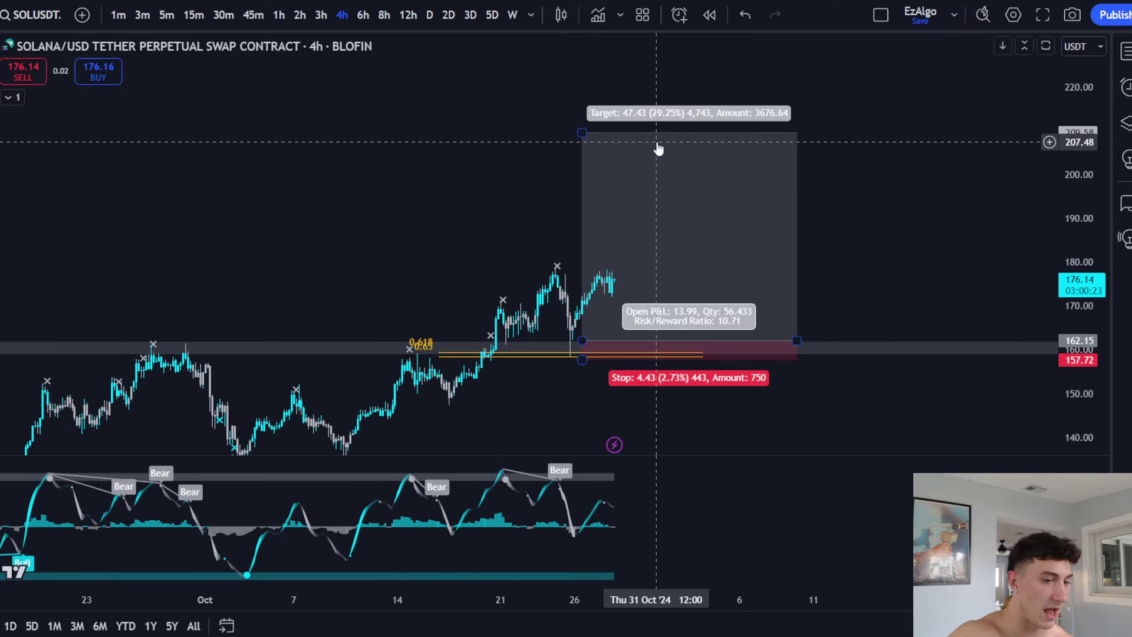
pyautogui.scroll(-5, 432, 210)
pyautogui.scroll(-10, 462, 156)
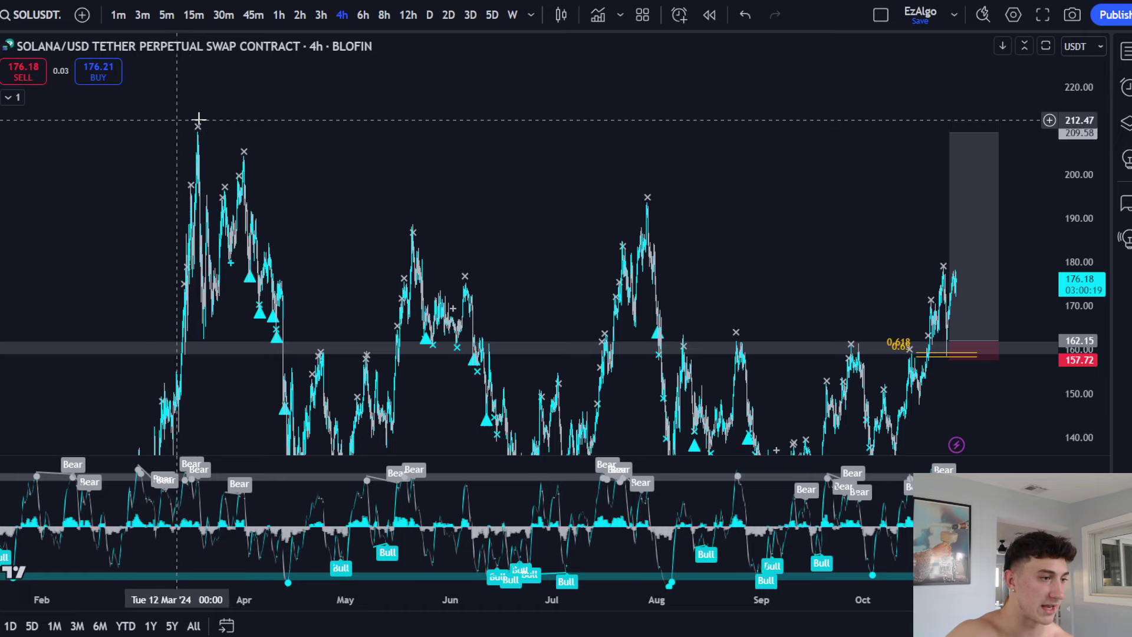
pyautogui.scroll(6, 713, 159)
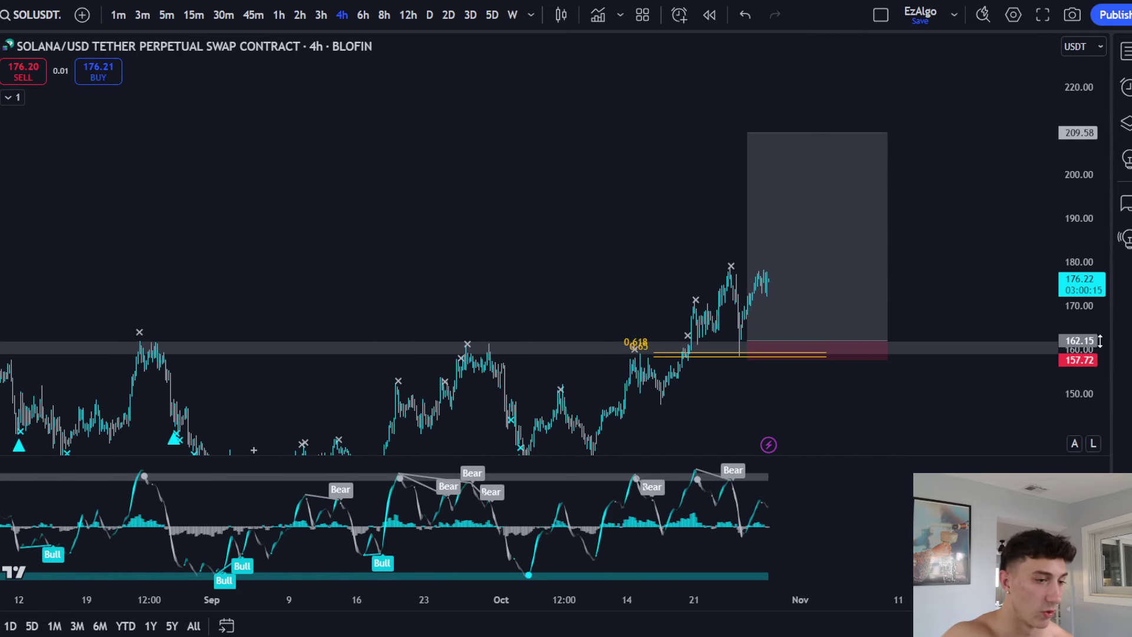
pyautogui.scroll(3, 404, 286)
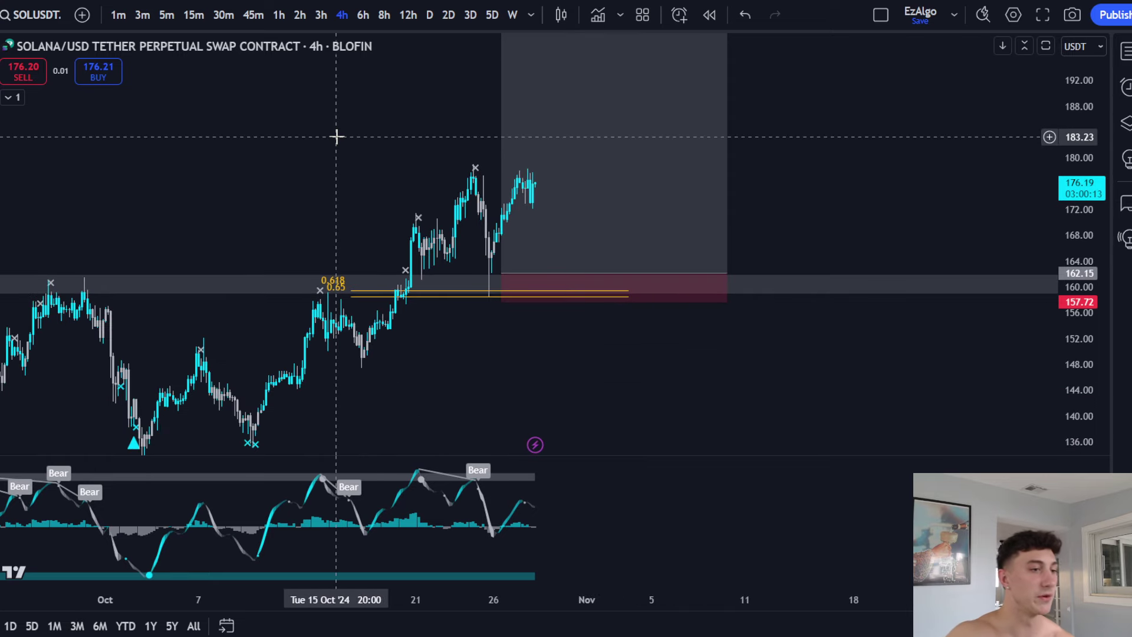
# Step: Examine how price reacted to the grey zone from August through September, and return to the October pullback
pyautogui.moveTo(336, 136); pyautogui.dragTo(352, 198)
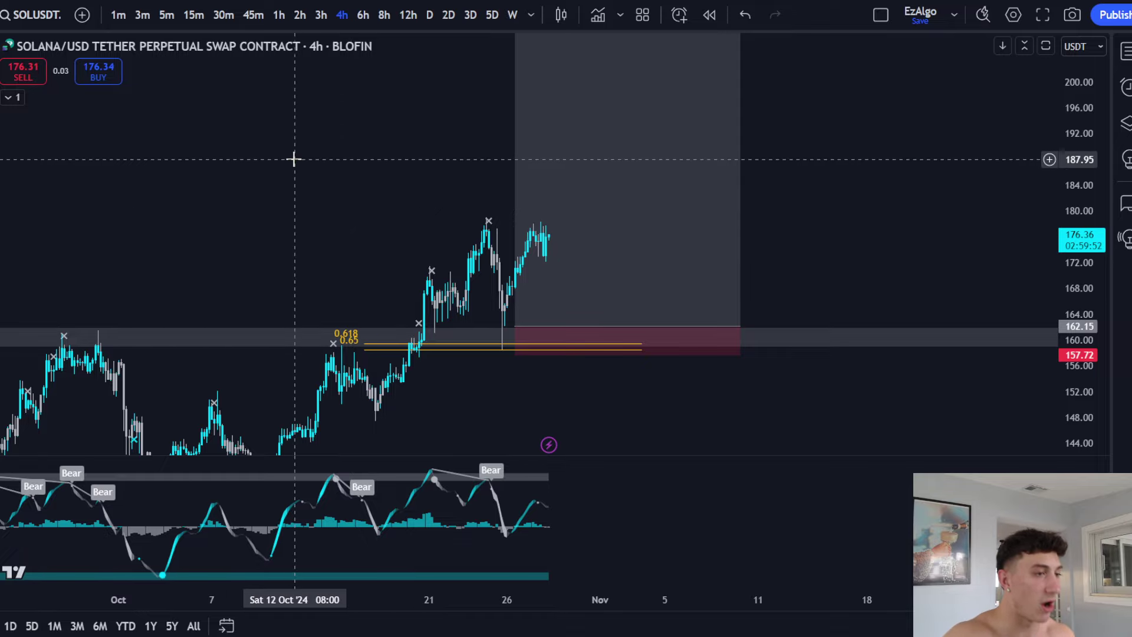
pyautogui.moveTo(353, 258); pyautogui.dragTo(445, 232)
pyautogui.moveTo(1078, 235); pyautogui.dragTo(1077, 189)
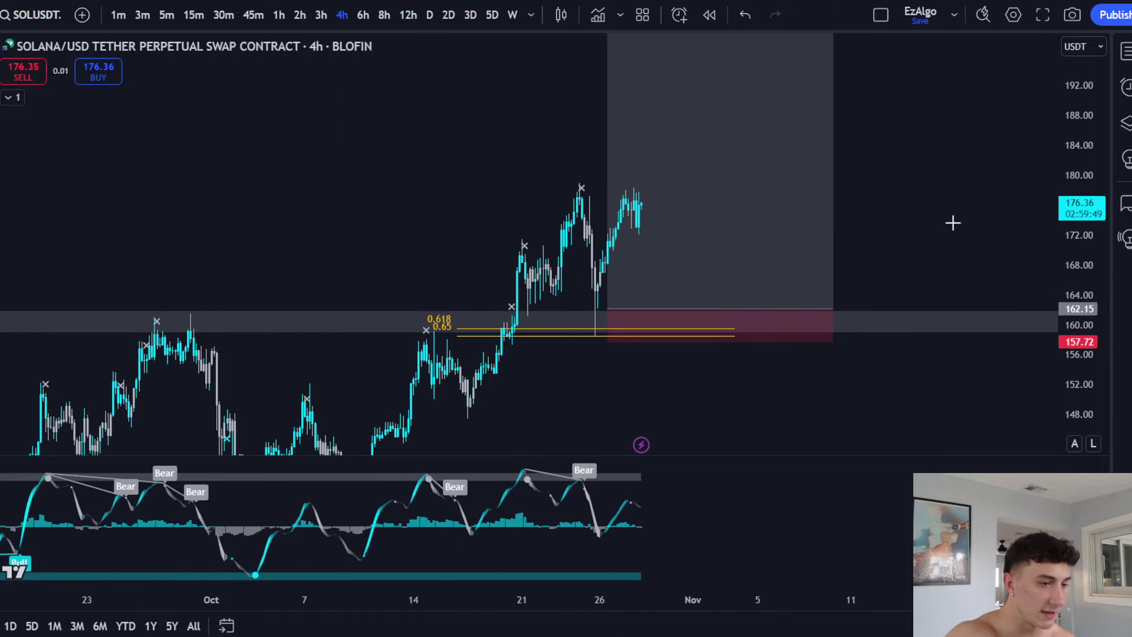
pyautogui.scroll(-2, 796, 189)
pyautogui.moveTo(158, 278); pyautogui.dragTo(456, 275)
pyautogui.hscroll(-6, 354, 256)
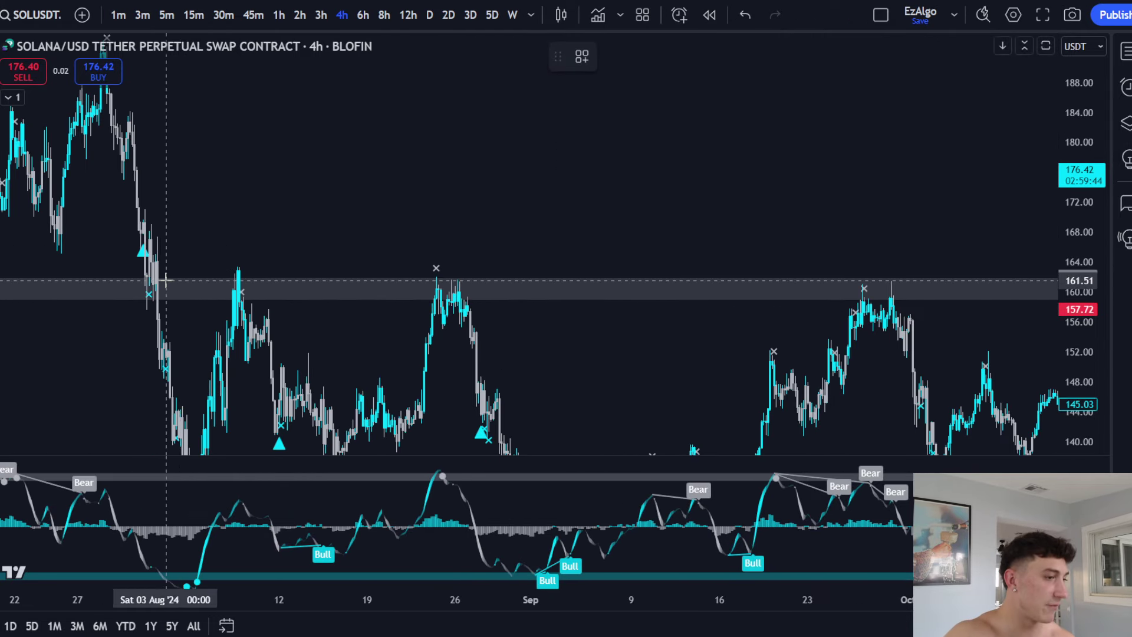
pyautogui.scroll(1, 177, 277)
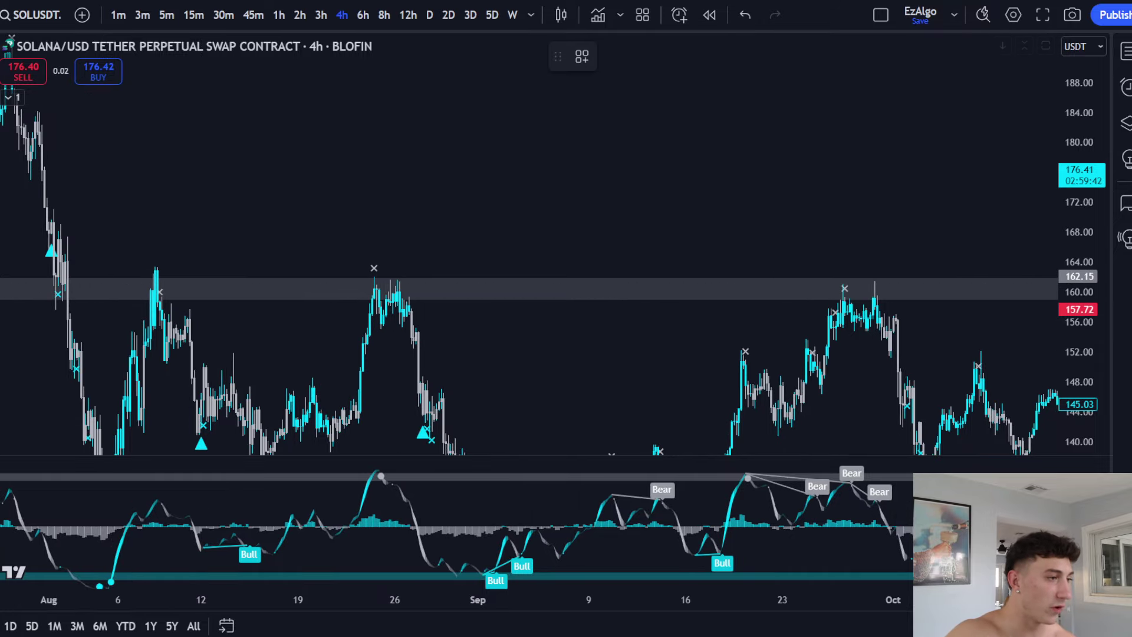
pyautogui.hscroll(6, 625, 271)
pyautogui.hscroll(5, 635, 222)
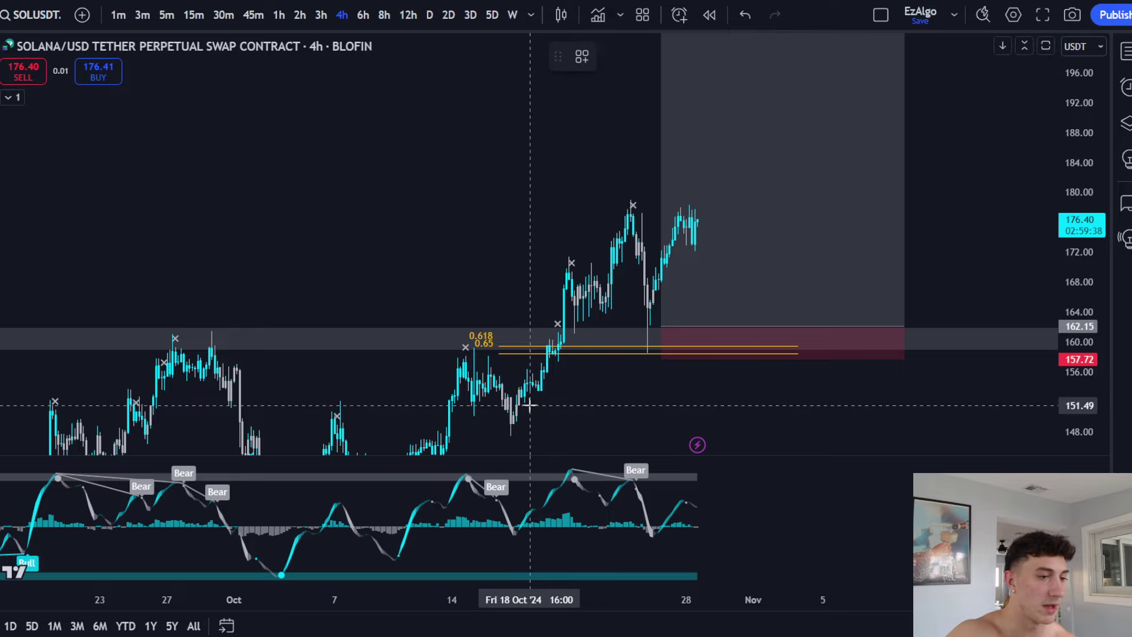
# Step: Brush-mark the October retest and the late-September highs around the grey zone, and delete the marks
pyautogui.moveTo(529, 402)
pyautogui.mouseDown()
pyautogui.moveTo(607, 221)
pyautogui.moveTo(667, 313)
pyautogui.mouseUp()
pyautogui.press('Delete')
pyautogui.press('Delete')
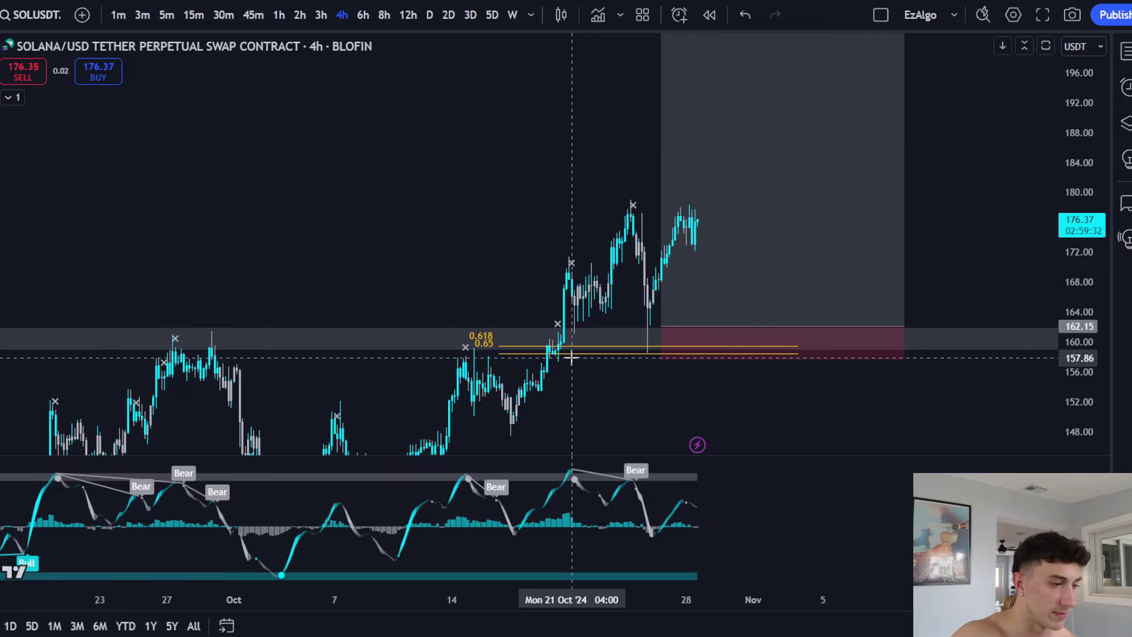
pyautogui.scroll(-2, 571, 357)
pyautogui.moveTo(312, 328)
pyautogui.mouseDown()
pyautogui.moveTo(859, 346)
pyautogui.moveTo(277, 315)
pyautogui.moveTo(340, 353)
pyautogui.moveTo(684, 352)
pyautogui.moveTo(796, 316)
pyautogui.moveTo(327, 321)
pyautogui.mouseUp()
pyautogui.click(754, 57)
pyautogui.click(754, 57)
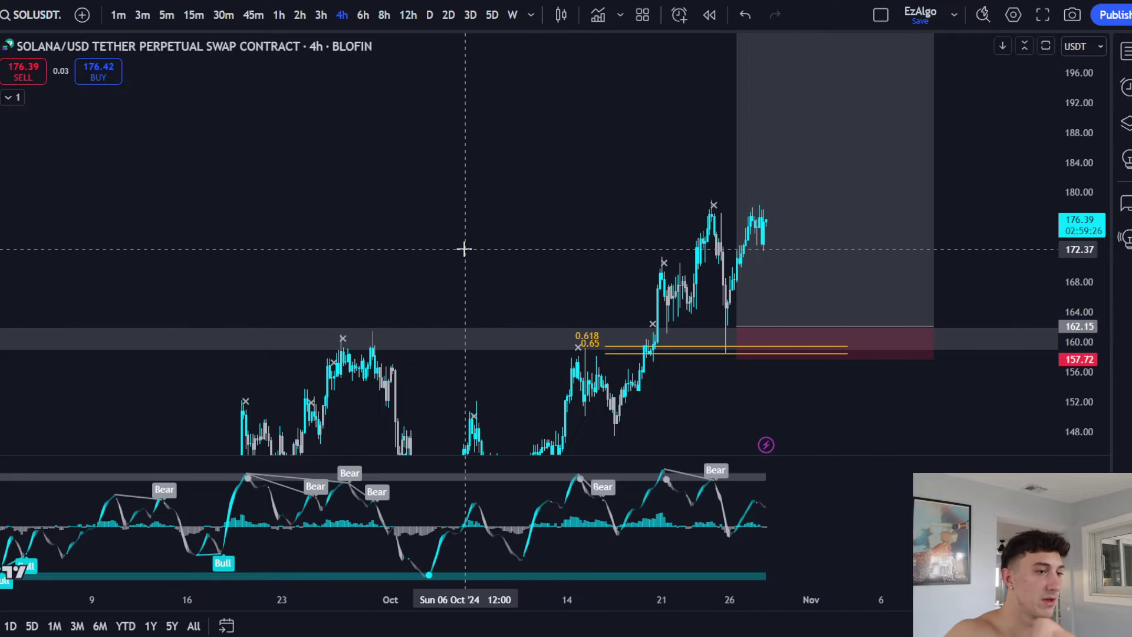
# Step: Compare the pullback into the grey zone on the 3-hour, 2-hour and 4-hour timeframes
pyautogui.scroll(2, 464, 249)
pyautogui.scroll(1, 660, 337)
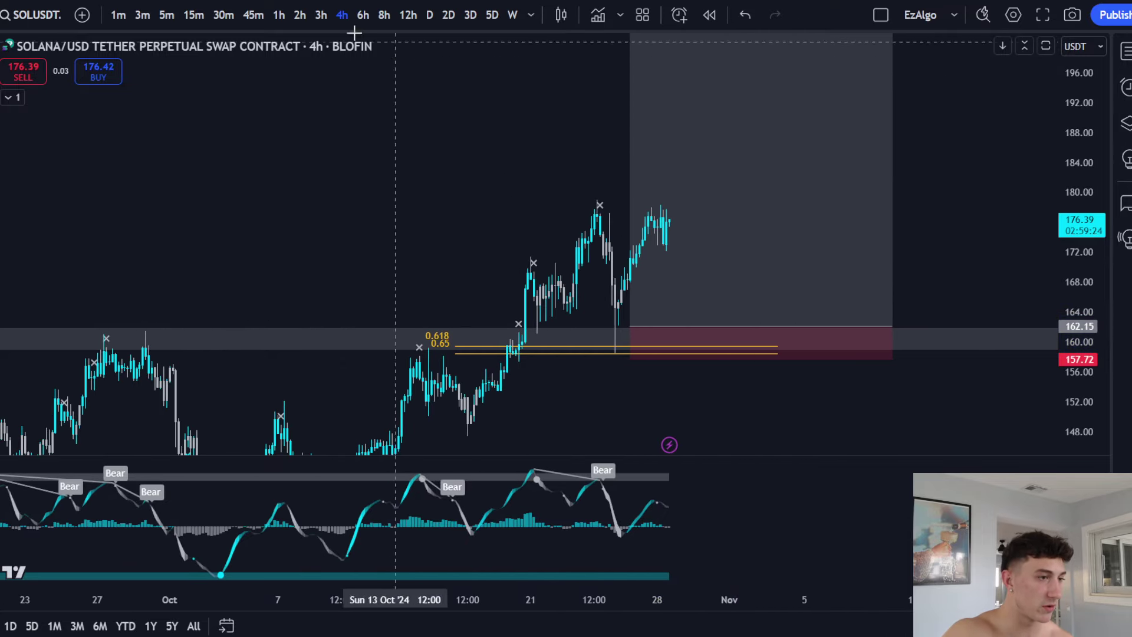
pyautogui.click(318, 18)
pyautogui.click(300, 15)
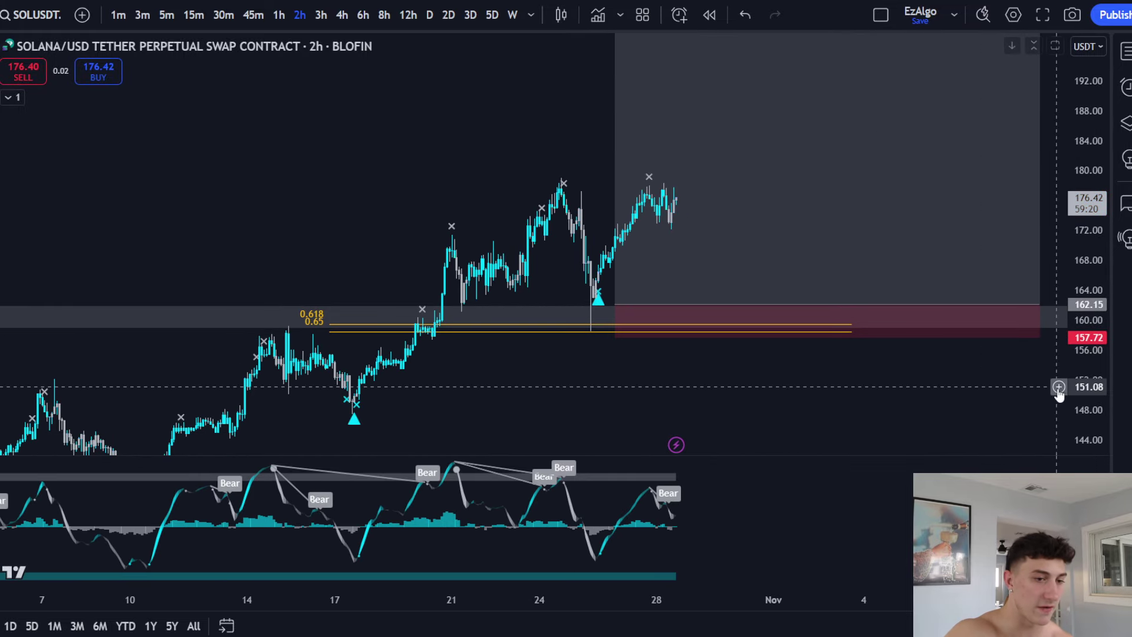
pyautogui.scroll(3, 925, 348)
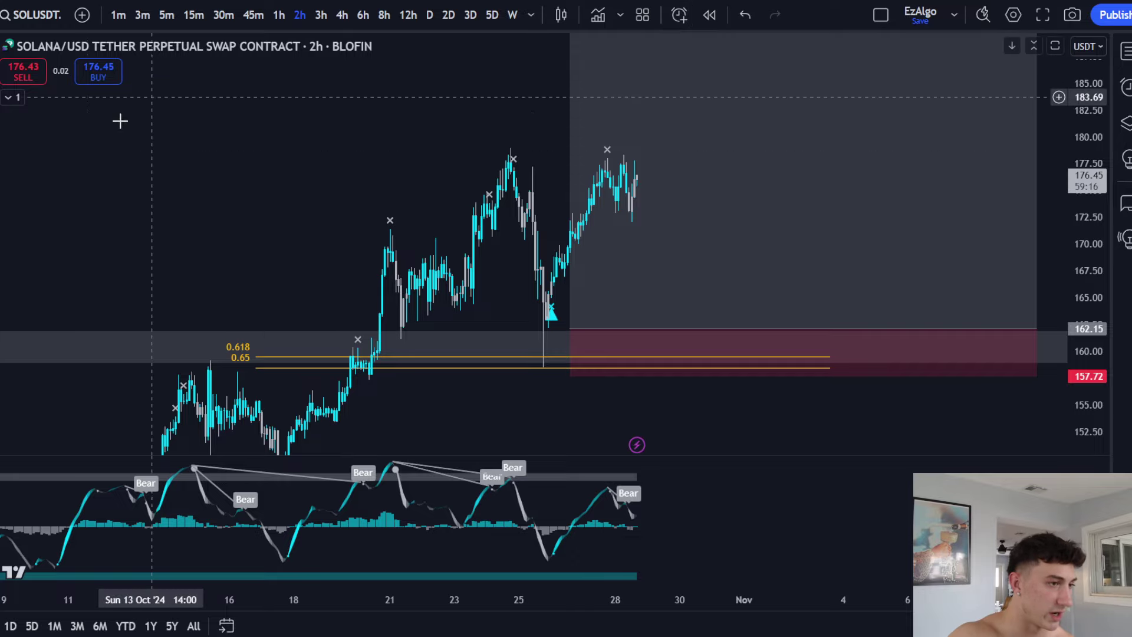
pyautogui.click(342, 15)
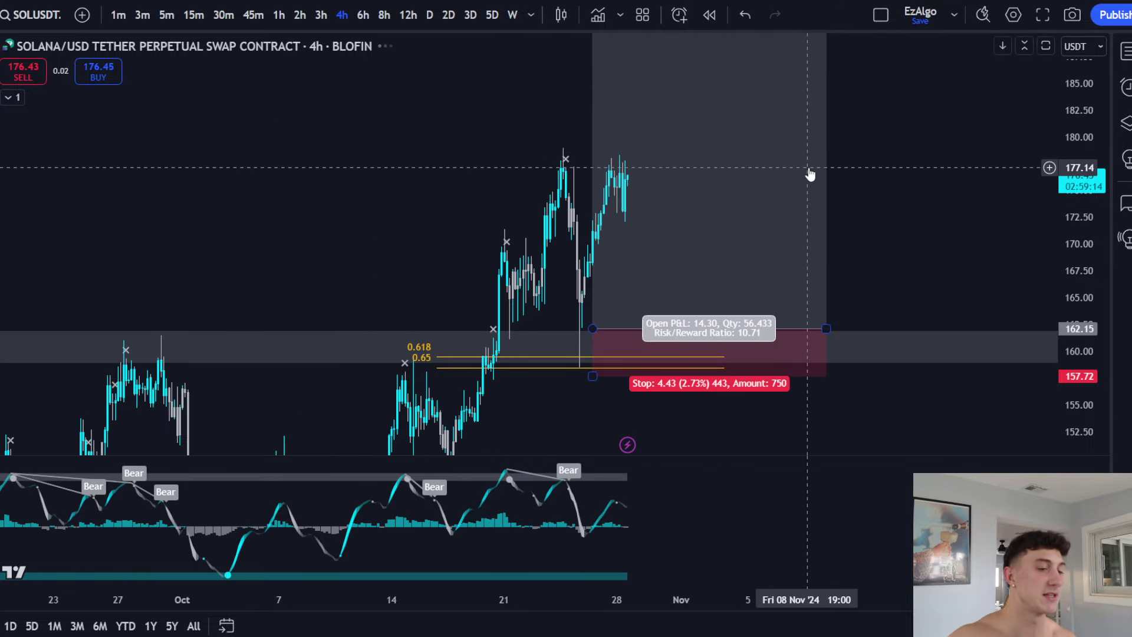
# Step: Switch the chart to the 8-hour timeframe and frame the price action around the grey zone since late July
pyautogui.click(383, 15)
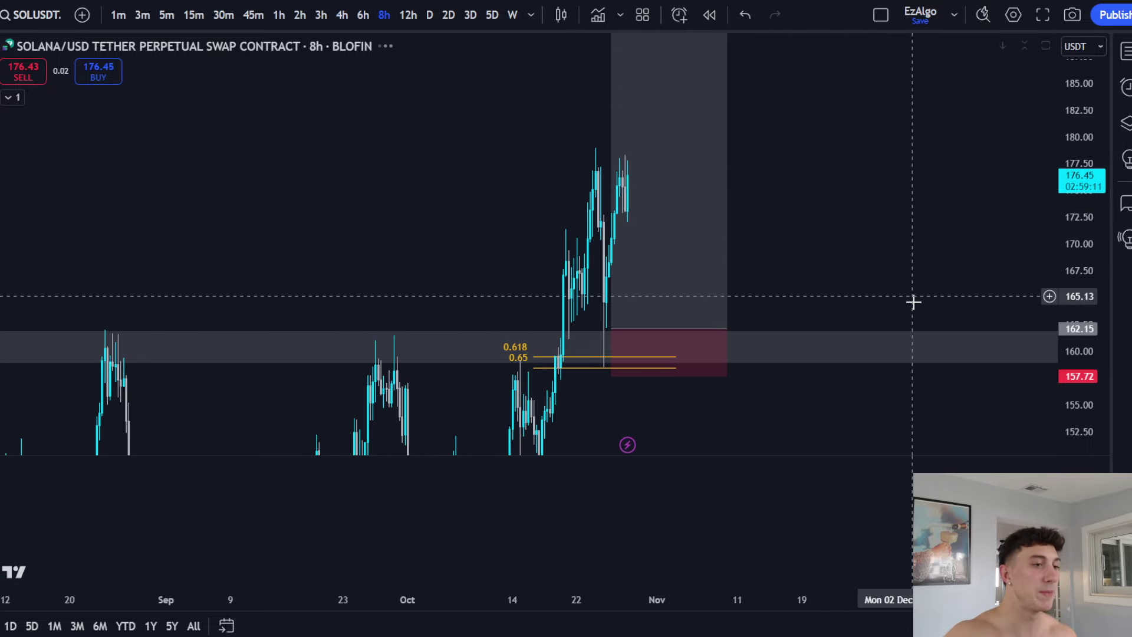
pyautogui.moveTo(1072, 283); pyautogui.dragTo(891, 371)
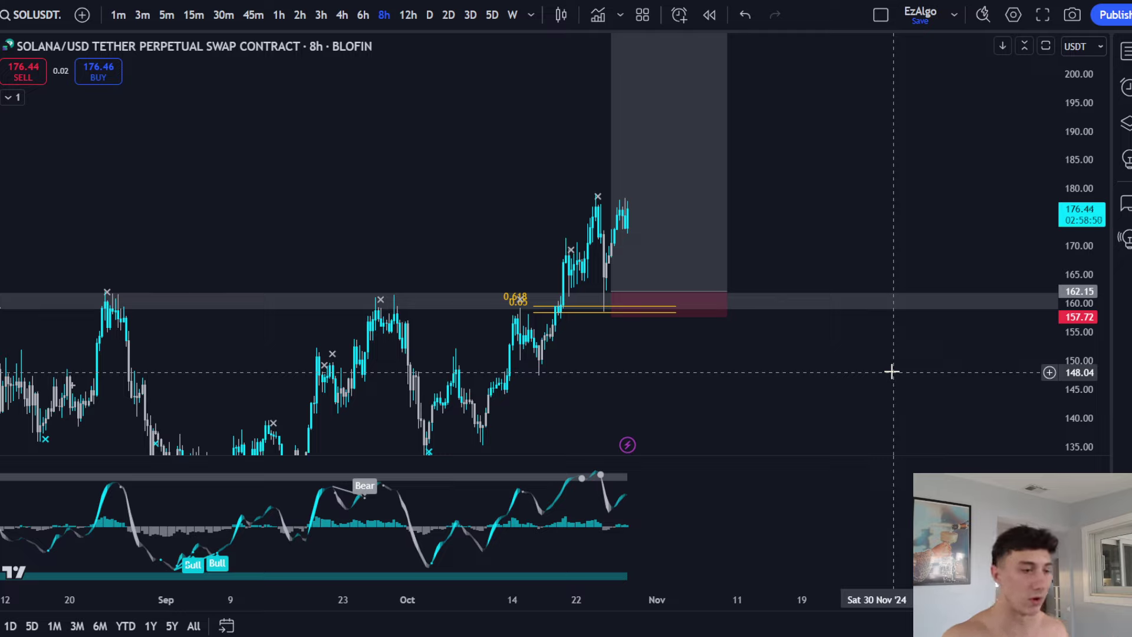
pyautogui.scroll(-1, 685, 329)
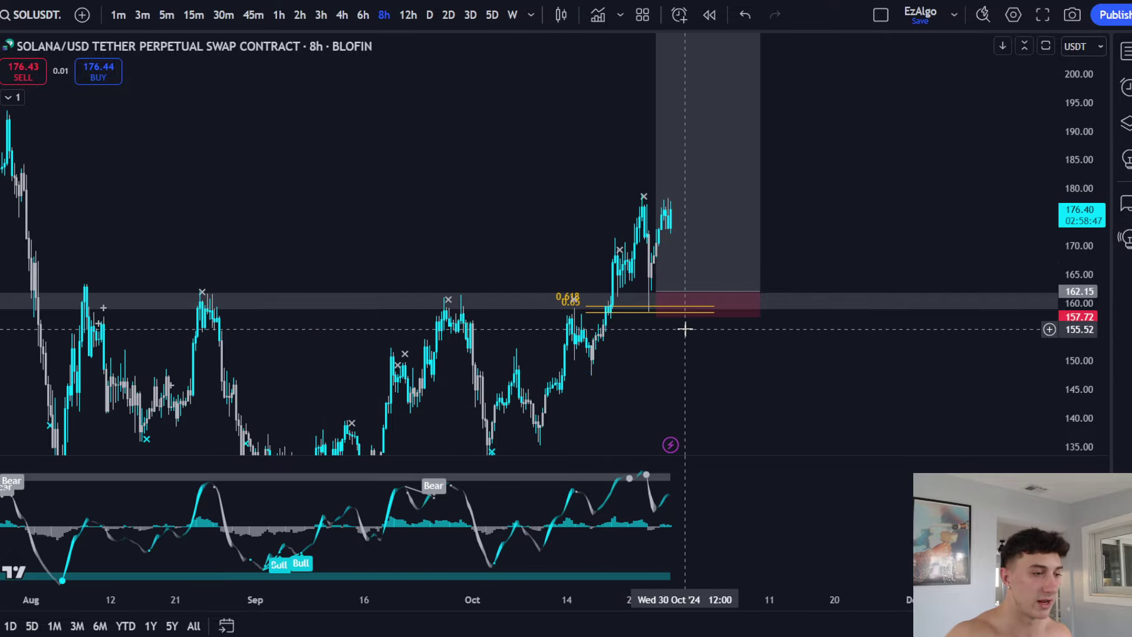
pyautogui.moveTo(1081, 254); pyautogui.dragTo(1081, 256)
pyautogui.moveTo(820, 388); pyautogui.dragTo(912, 377)
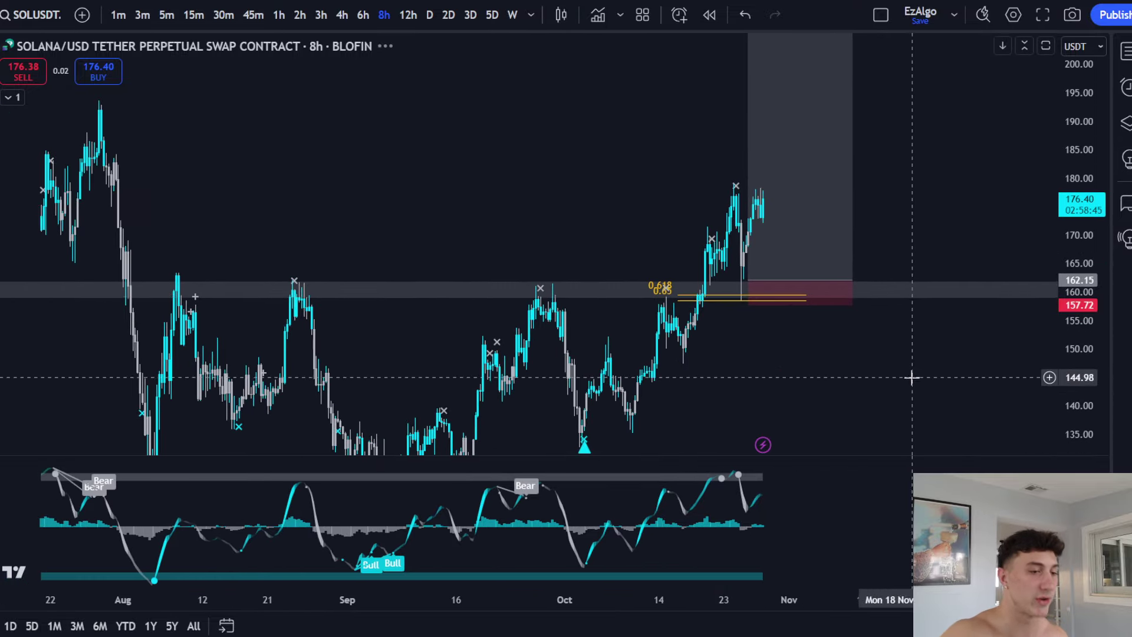
# Step: Review the grey zone's earlier support and resistance reactions back to March, and return to the current long position
pyautogui.moveTo(331, 186); pyautogui.dragTo(505, 184)
pyautogui.moveTo(326, 244); pyautogui.dragTo(508, 235)
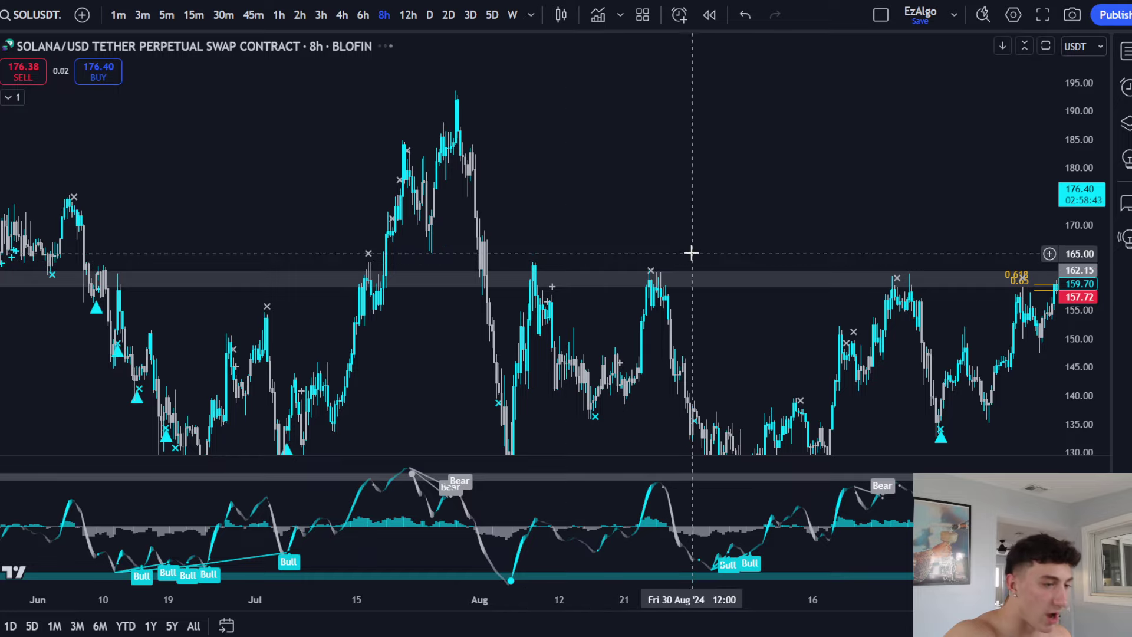
pyautogui.moveTo(690, 247); pyautogui.dragTo(712, 197)
pyautogui.moveTo(307, 204); pyautogui.dragTo(634, 204)
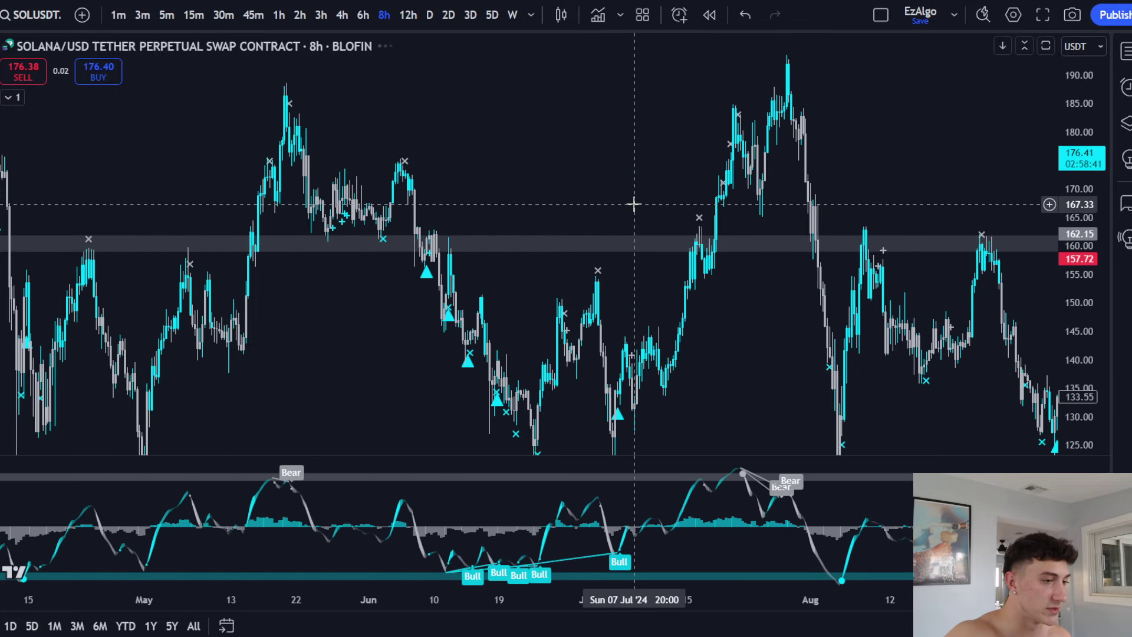
pyautogui.scroll(-4, 634, 204)
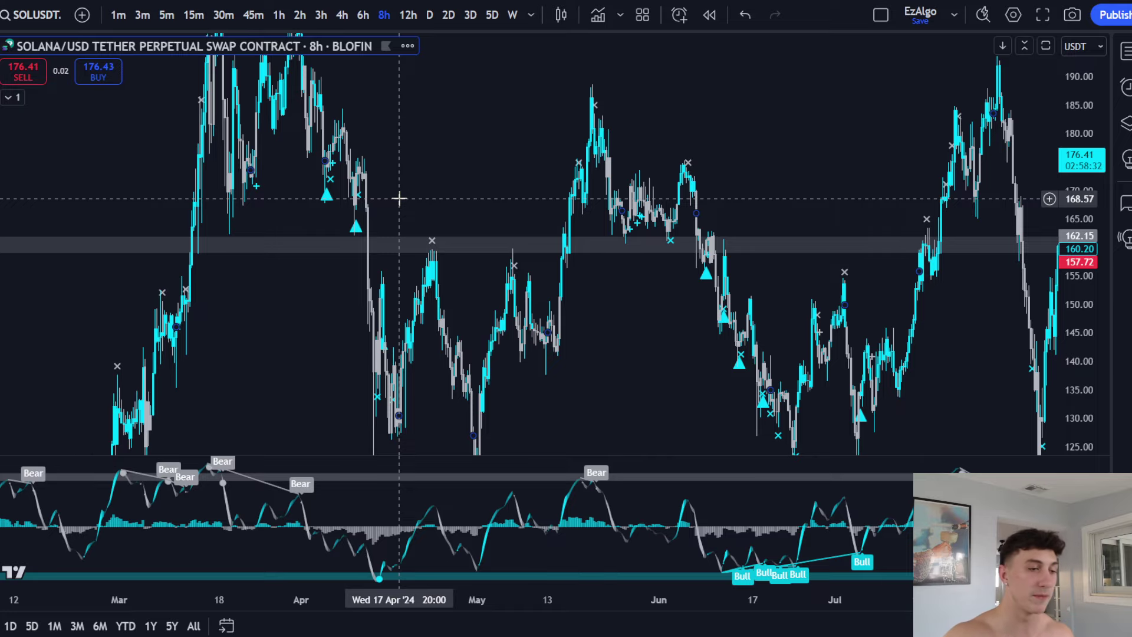
pyautogui.moveTo(399, 199); pyautogui.dragTo(269, 197)
pyautogui.moveTo(664, 189); pyautogui.dragTo(454, 194)
pyautogui.moveTo(619, 200); pyautogui.dragTo(375, 206)
pyautogui.moveTo(677, 212); pyautogui.dragTo(535, 218)
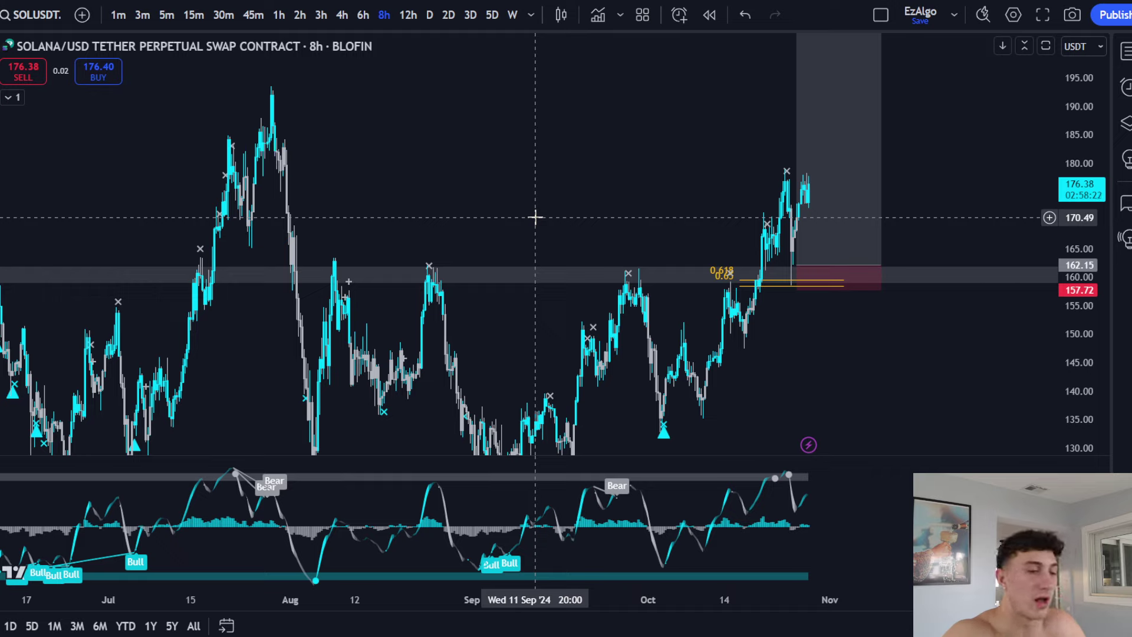
# Step: Turn on the support and resistance zones in the Algo V.15.2 indicator's settings
pyautogui.click(9, 97)
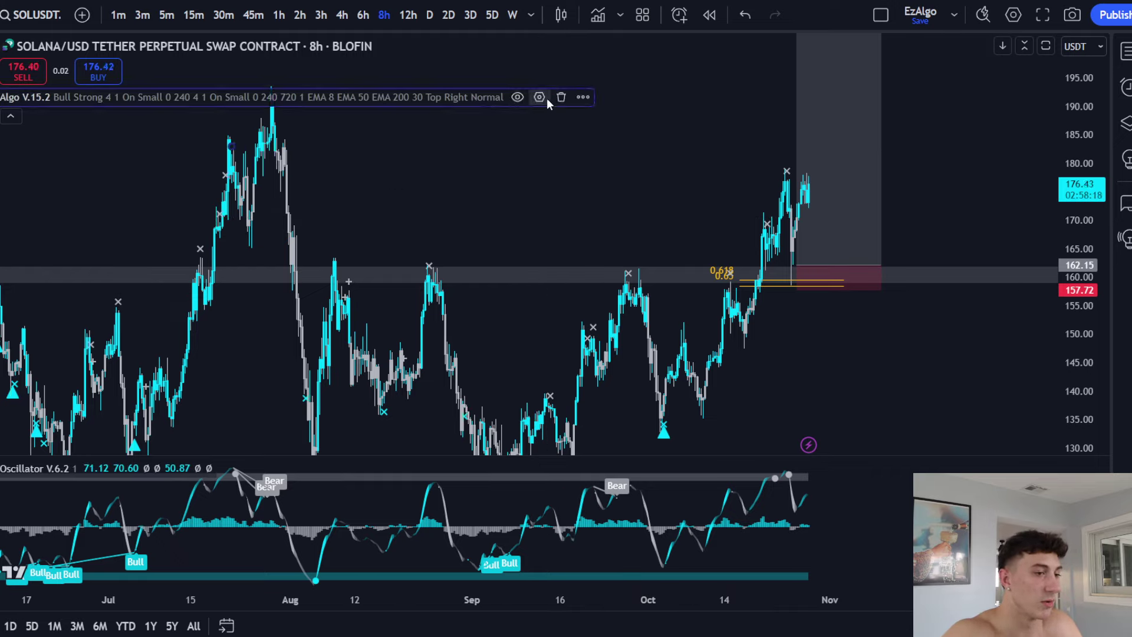
pyautogui.click(540, 97)
pyautogui.moveTo(594, 89); pyautogui.dragTo(1068, 73)
pyautogui.moveTo(629, 204); pyautogui.dragTo(494, 207)
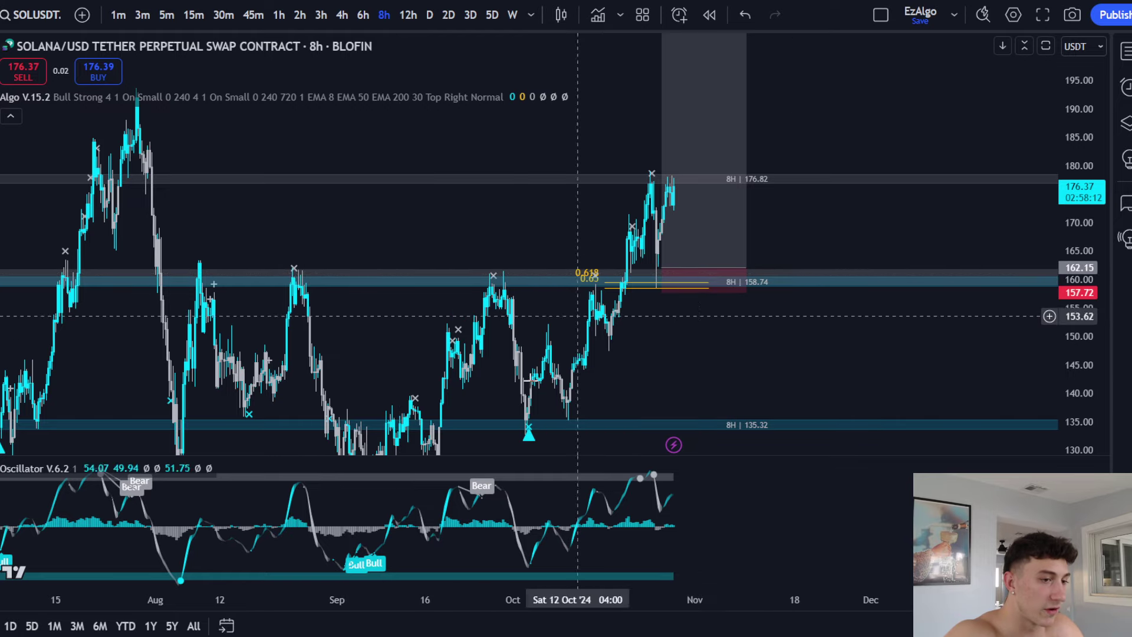
# Step: Inspect the multi-timeframe support and resistance options in the Algo V.15.2 indicator's inputs, leaving them as they are
pyautogui.scroll(-3, 357, 292)
pyautogui.scroll(3, 358, 292)
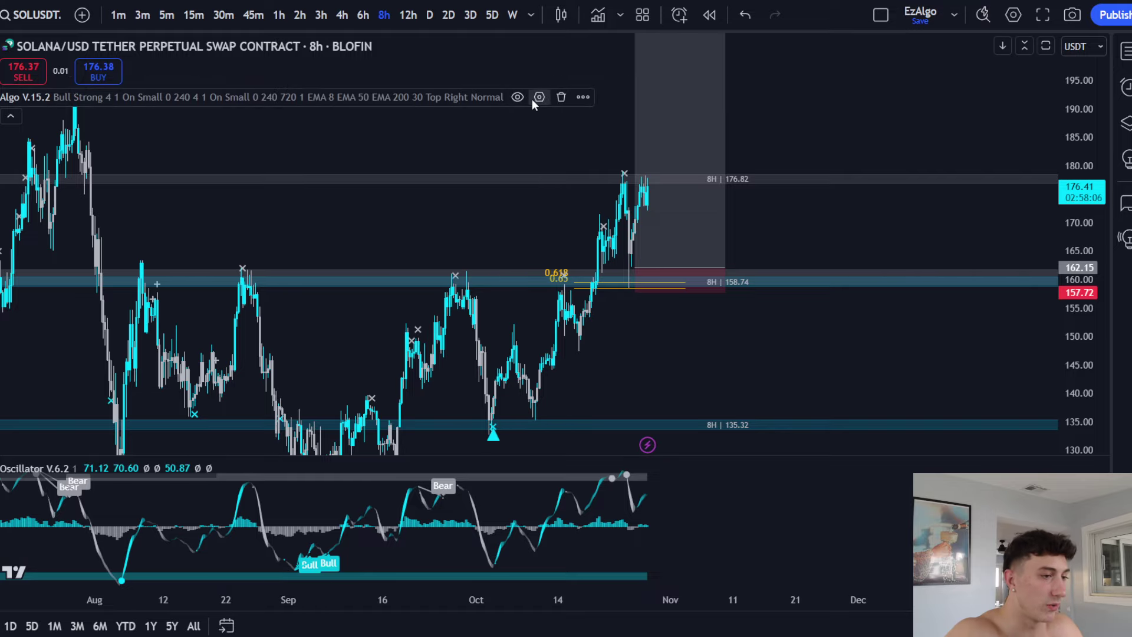
pyautogui.click(539, 97)
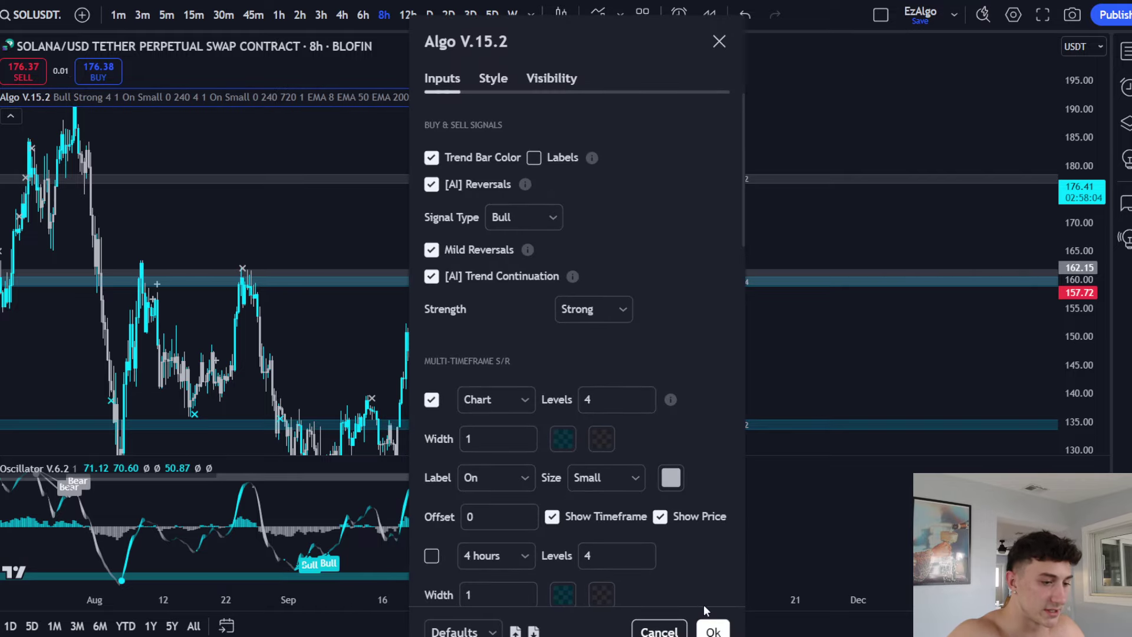
pyautogui.click(661, 630)
# Step: Compare the indicator's 8-hour support and resistance zones with the grey zone's price reactions back to March
pyautogui.scroll(-5, 698, 215)
pyautogui.scroll(5, 697, 214)
pyautogui.moveTo(469, 233); pyautogui.dragTo(501, 226)
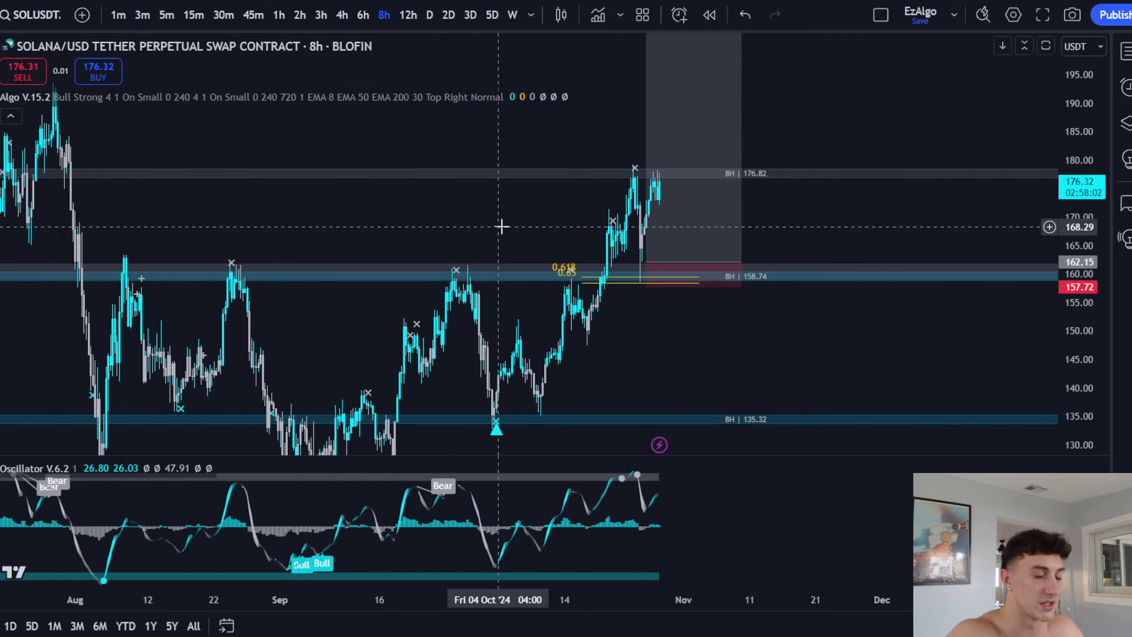
pyautogui.scroll(-5, 637, 242)
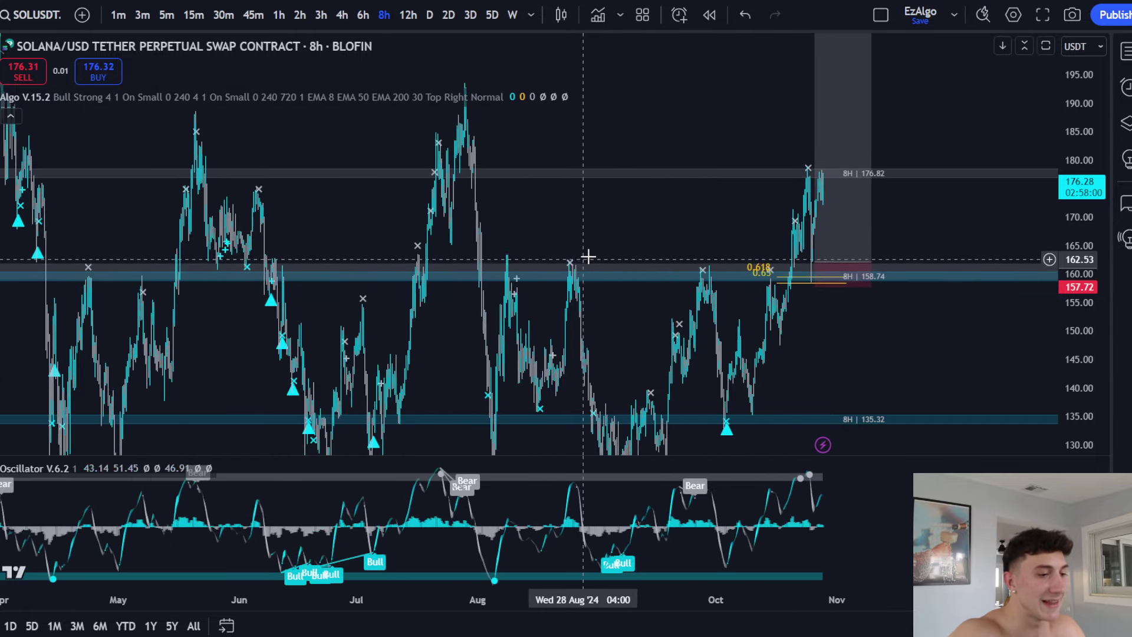
pyautogui.moveTo(587, 257); pyautogui.dragTo(758, 235)
pyautogui.moveTo(154, 244); pyautogui.dragTo(166, 243)
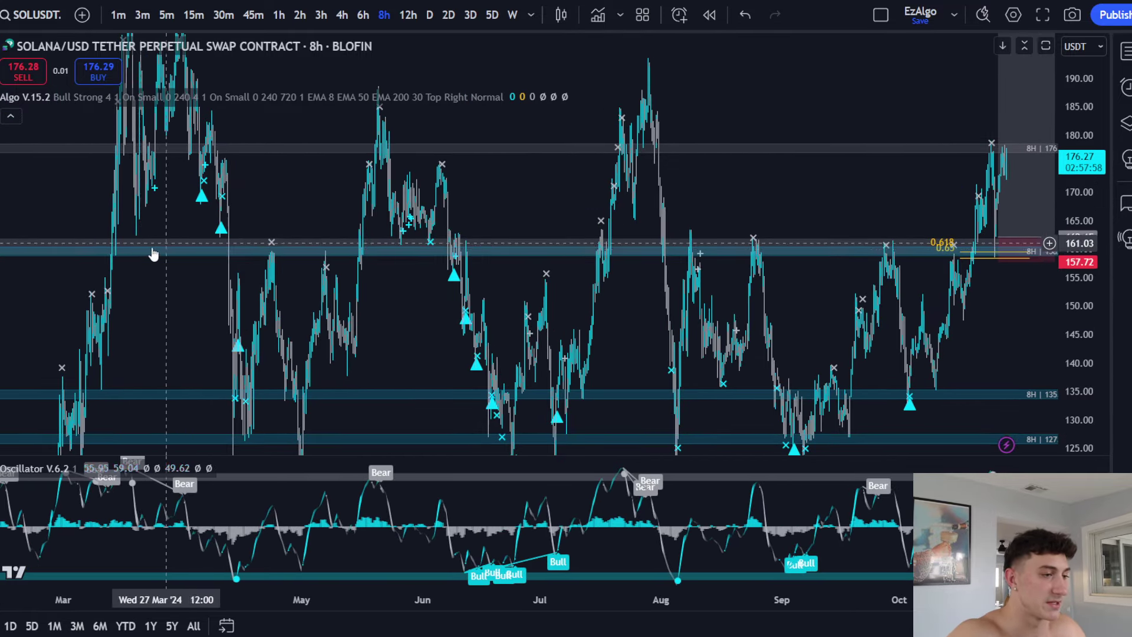
pyautogui.scroll(4, 442, 230)
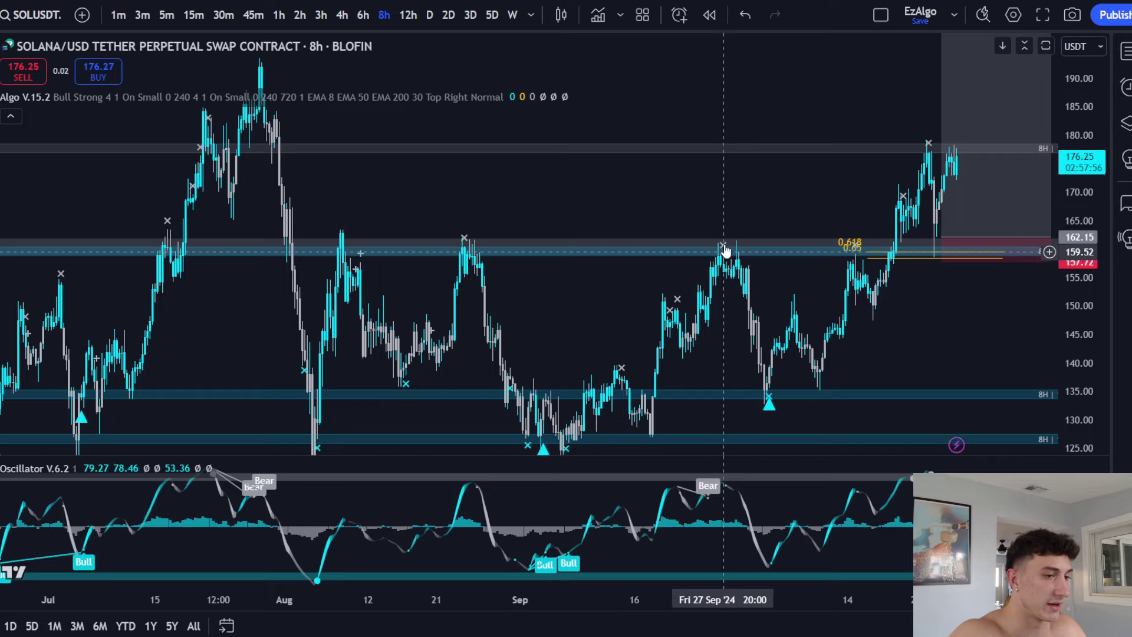
# Step: Return to the current long position and turn off the Algo V.15.2 indicator's chart-timeframe support and resistance zones
pyautogui.moveTo(725, 253); pyautogui.dragTo(313, 255)
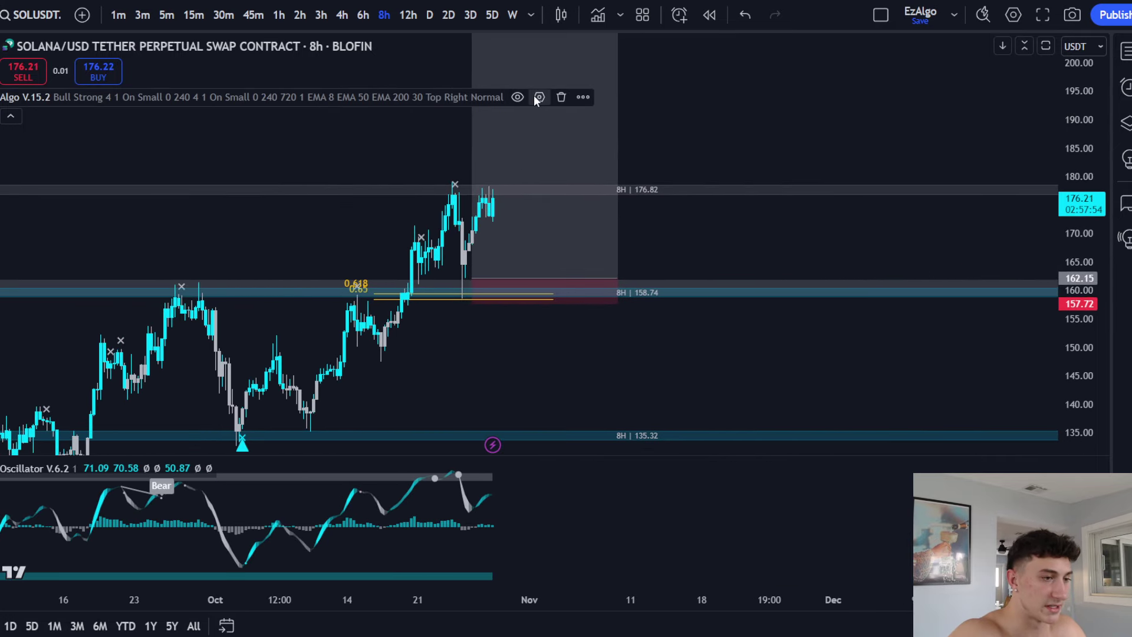
pyautogui.click(539, 98)
pyautogui.click(684, 632)
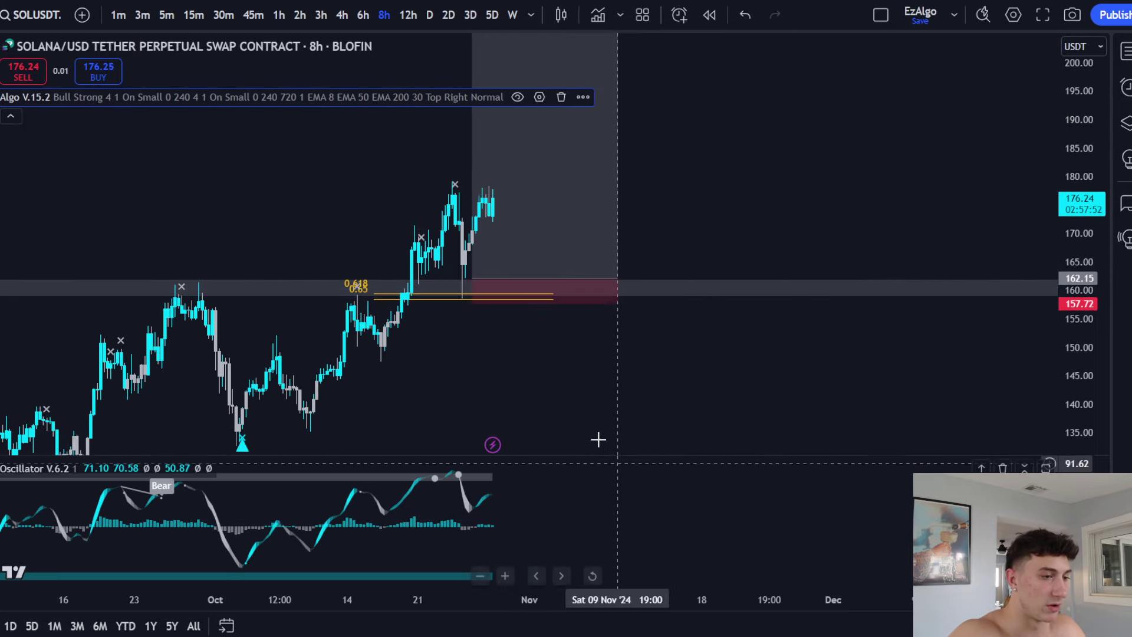